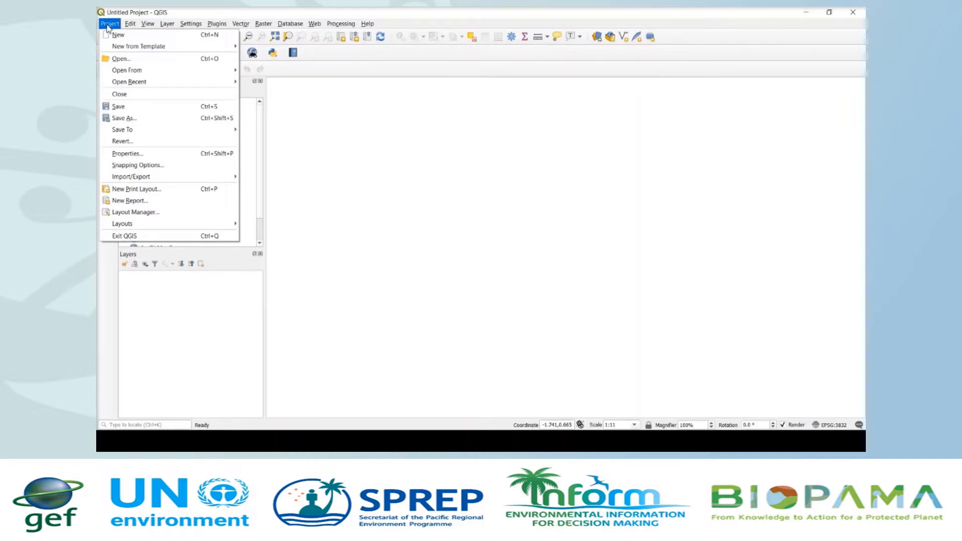
Open the 2020_Vanuatu_WDPA project from the 03_Workspace folder
left_click(157, 63)
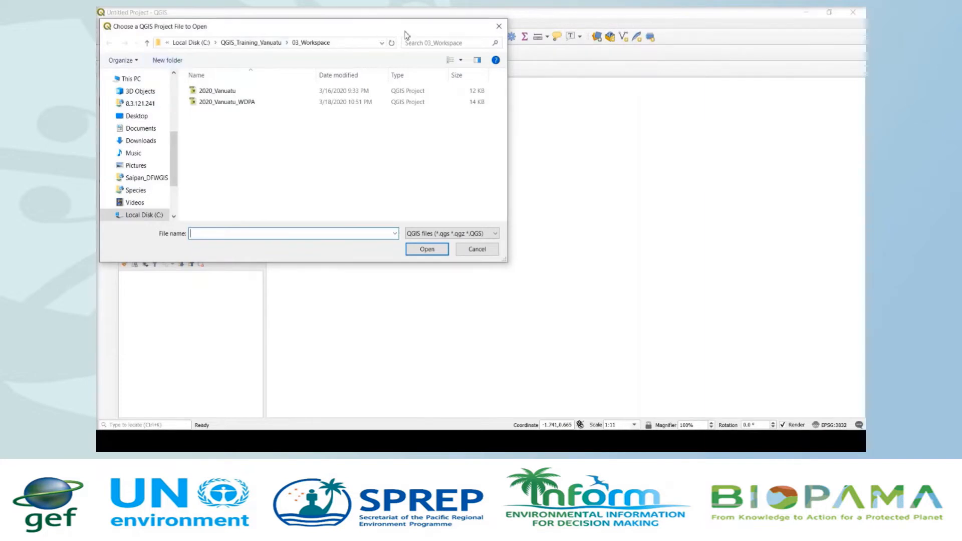
left_click(499, 27)
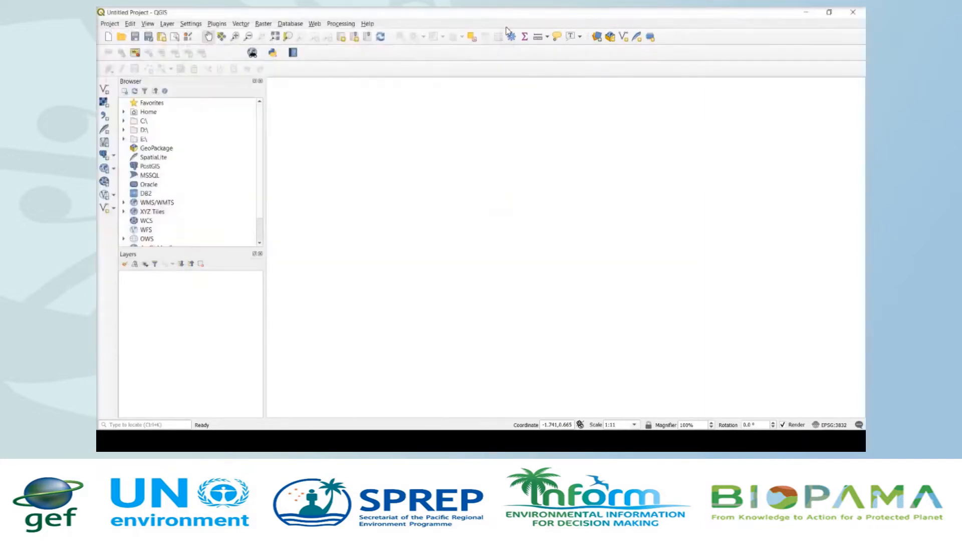
left_click(120, 42)
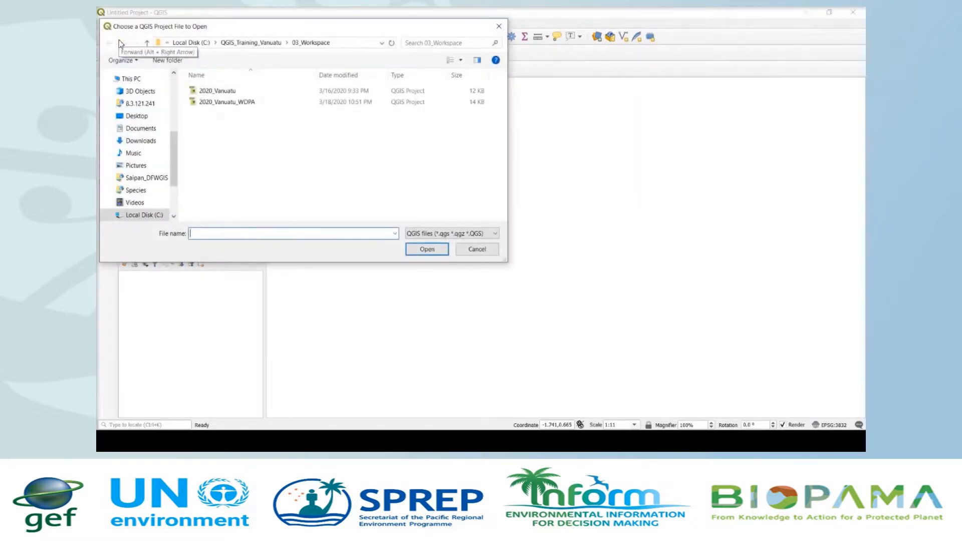
left_click(274, 102)
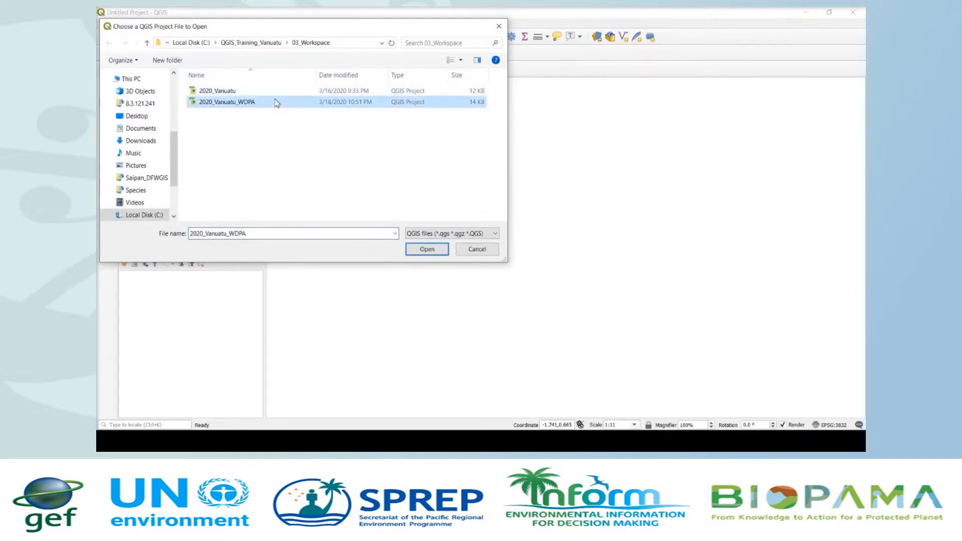
left_click(427, 250)
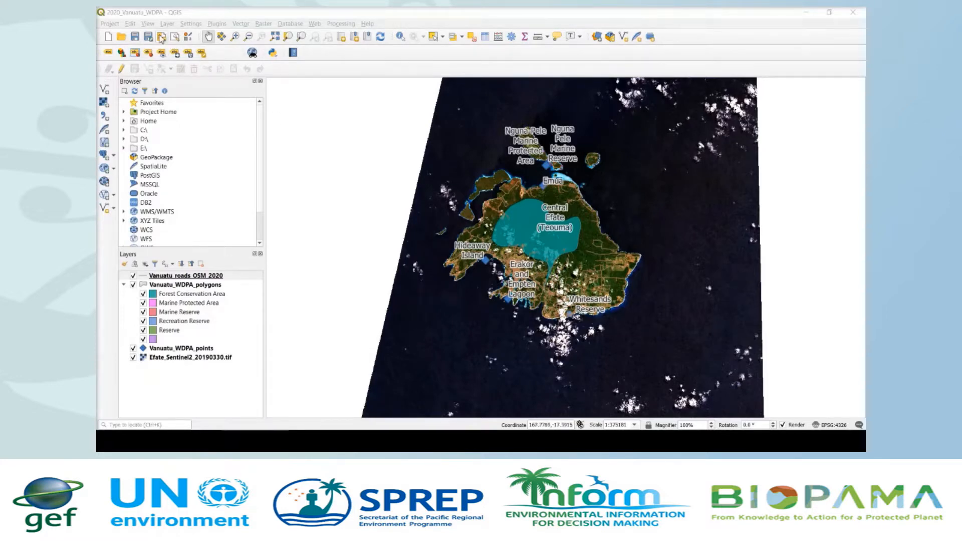
Create a new print layout titled "2020 Vanuatu WDPA"
left_click(112, 25)
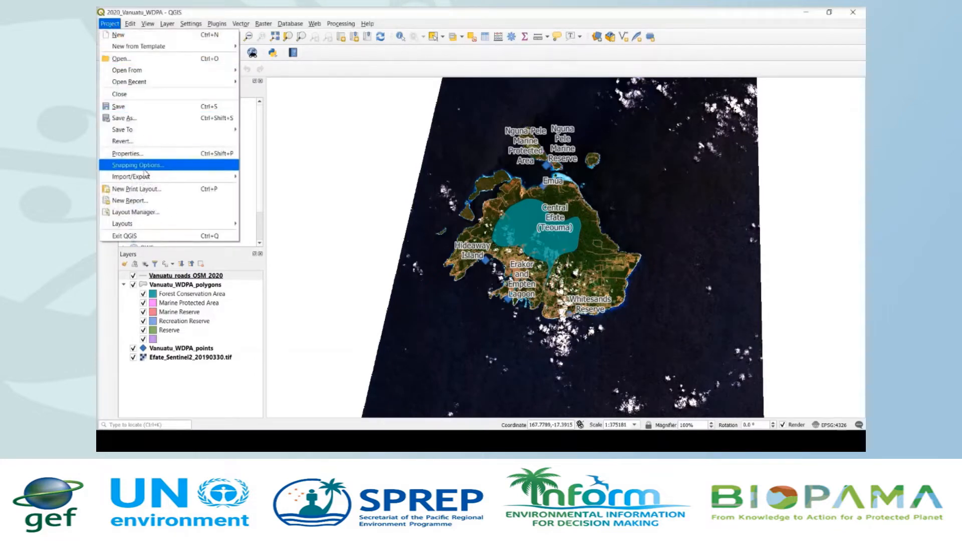
left_click(167, 191)
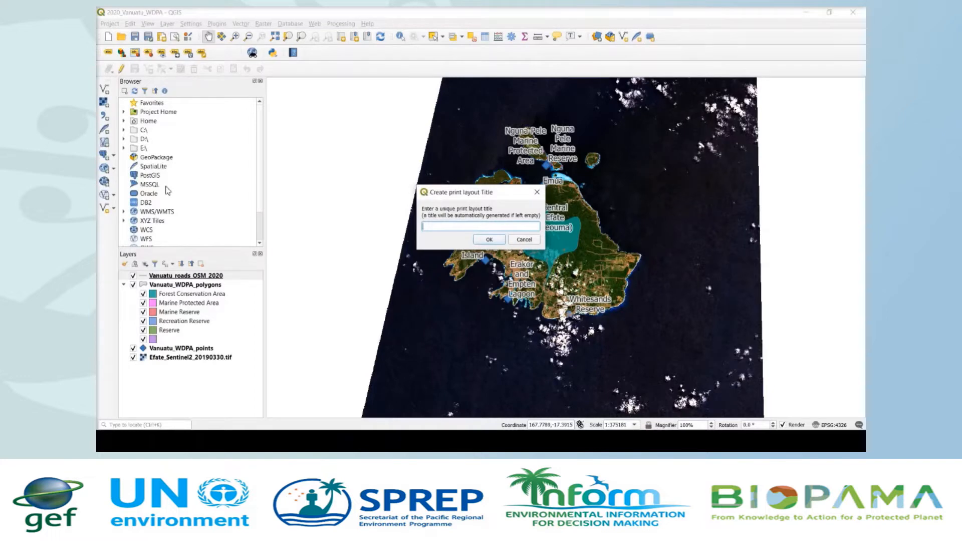
type("2020 Vab")
key("BackSpace")
type("nuatu WDPA")
left_click(490, 240)
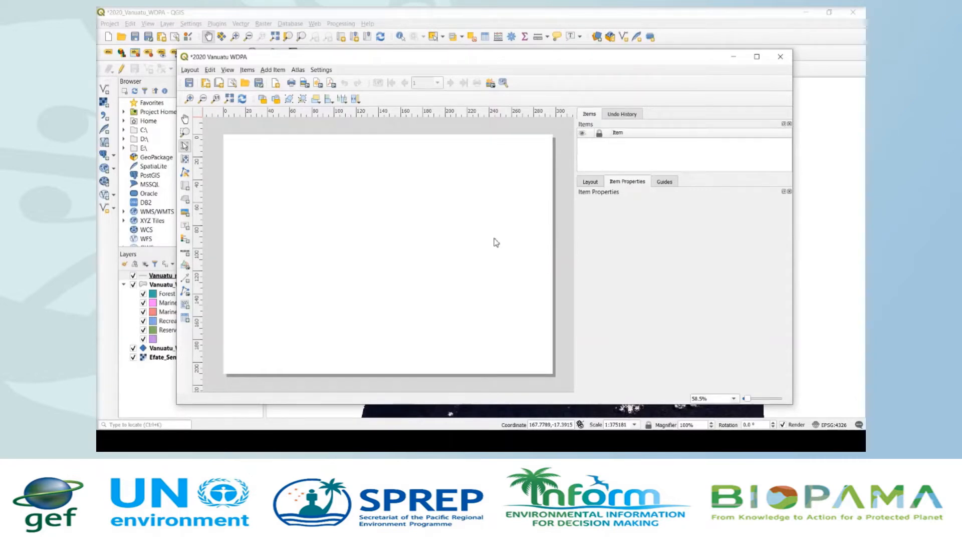
Set the layout page to Letter size, trying portrait orientation before choosing landscape
right_click(497, 243)
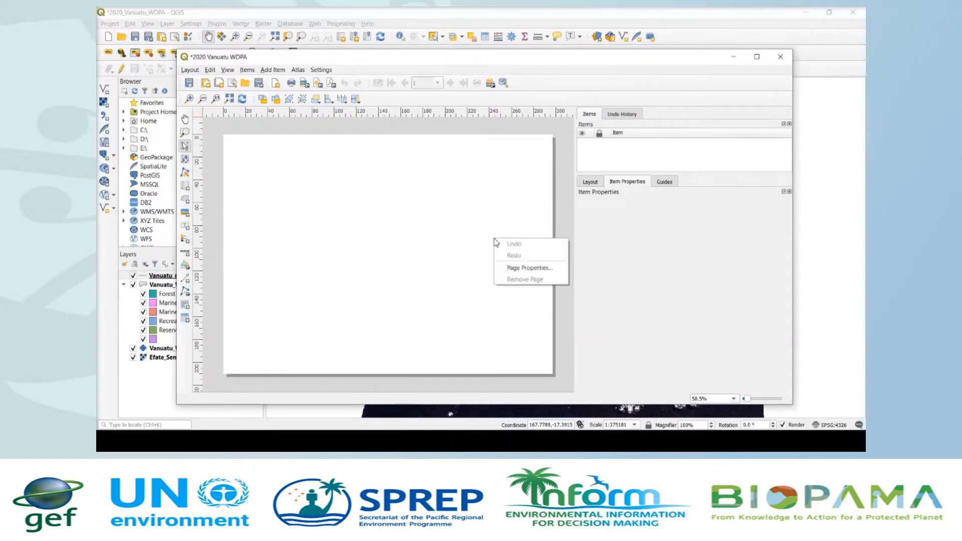
left_click(542, 272)
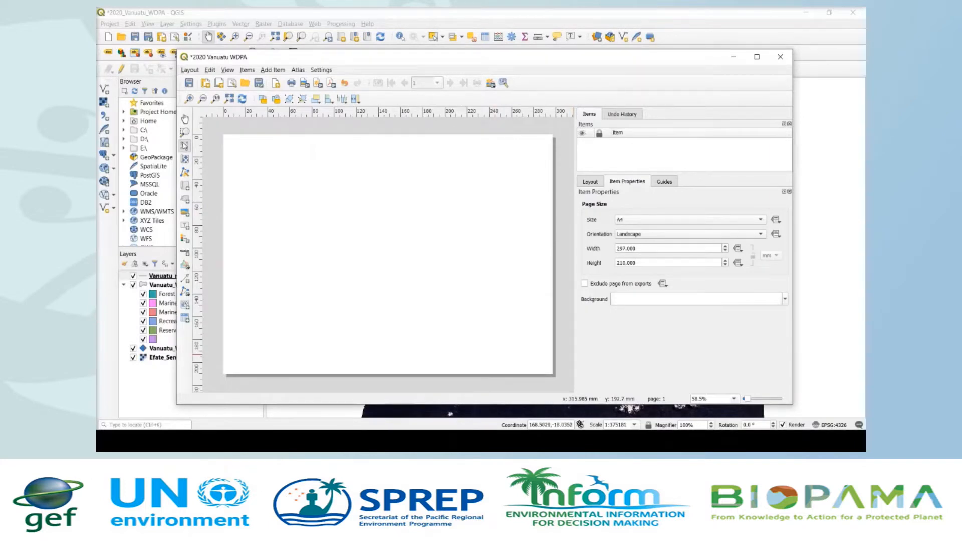
left_click(760, 223)
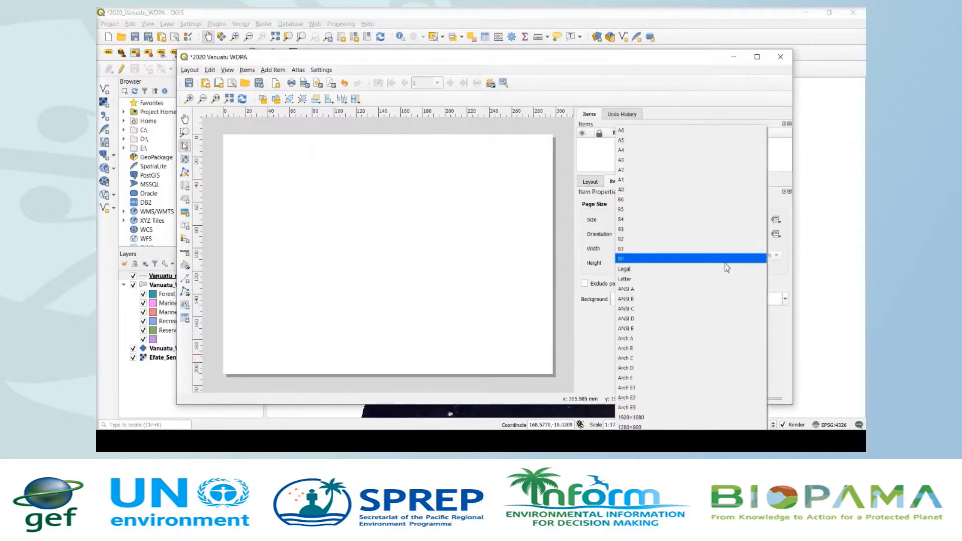
left_click(710, 279)
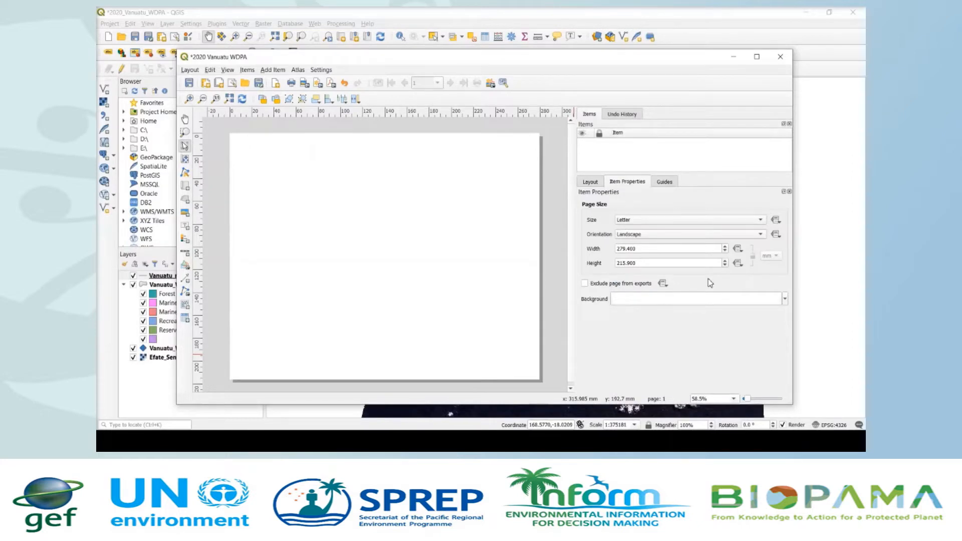
left_click(759, 234)
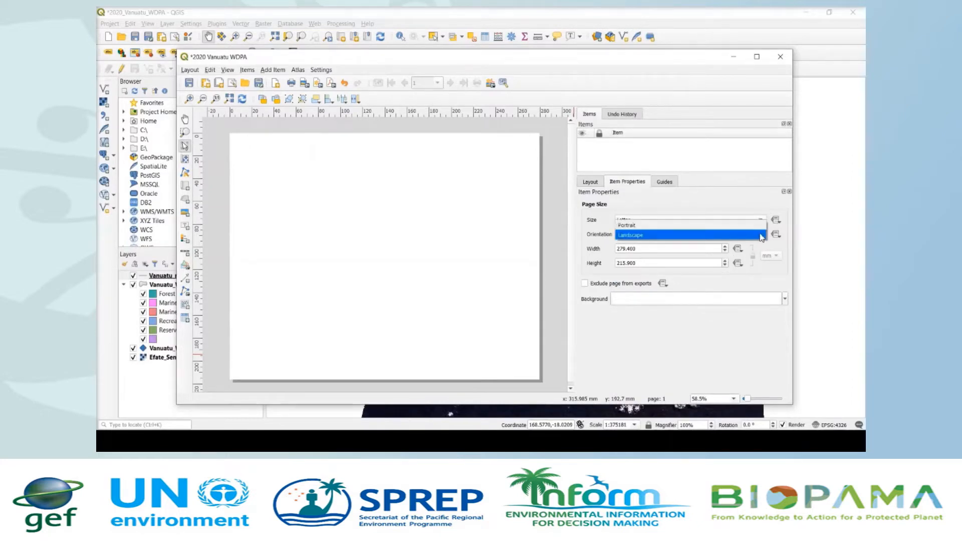
left_click(746, 226)
left_click(750, 234)
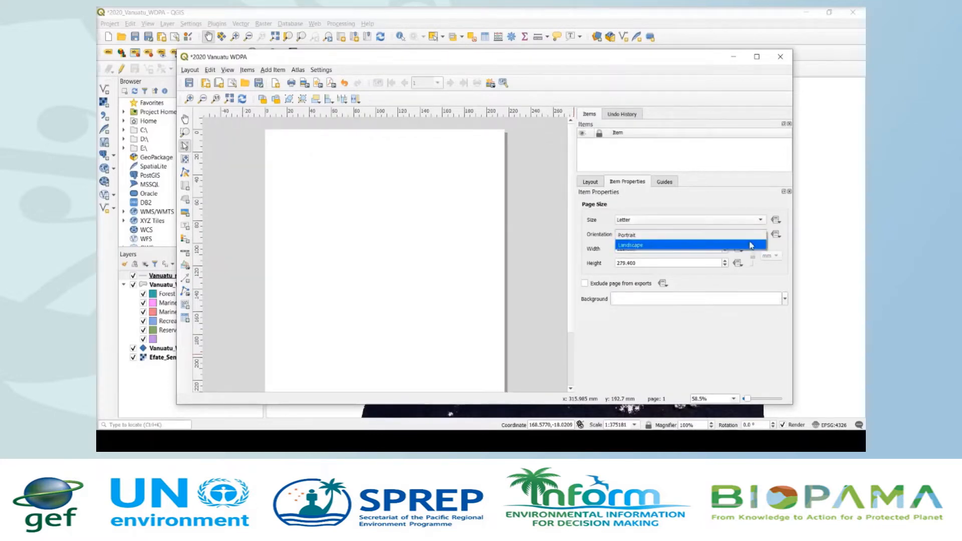
left_click(751, 245)
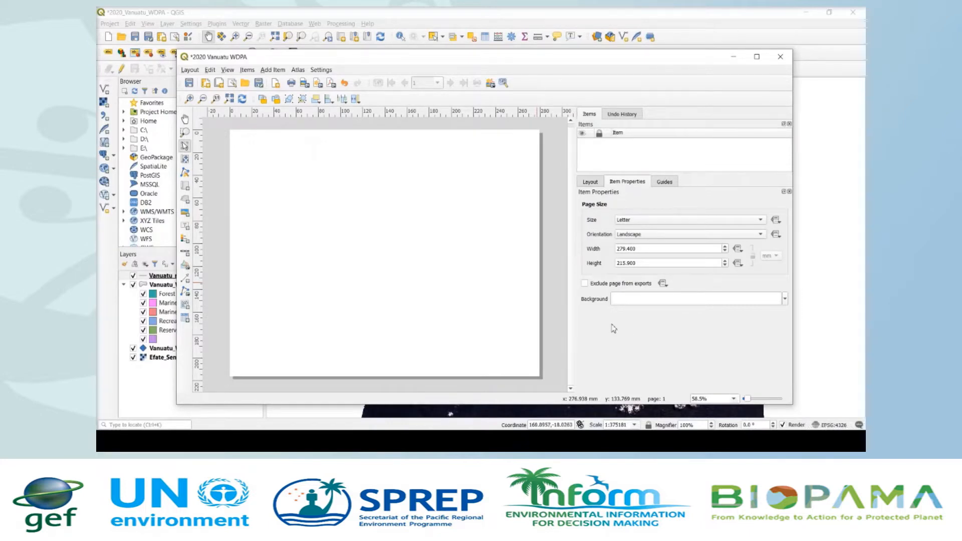
Add a map about 272 by 187 mm to the page and match its extent to the main canvas zoomed to the island
left_click(186, 194)
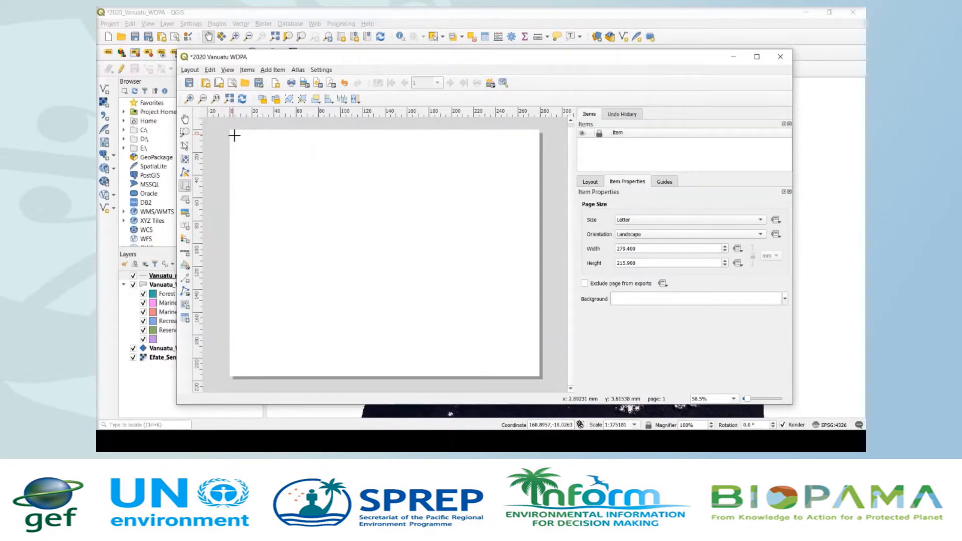
left_click_drag(234, 135, 535, 348)
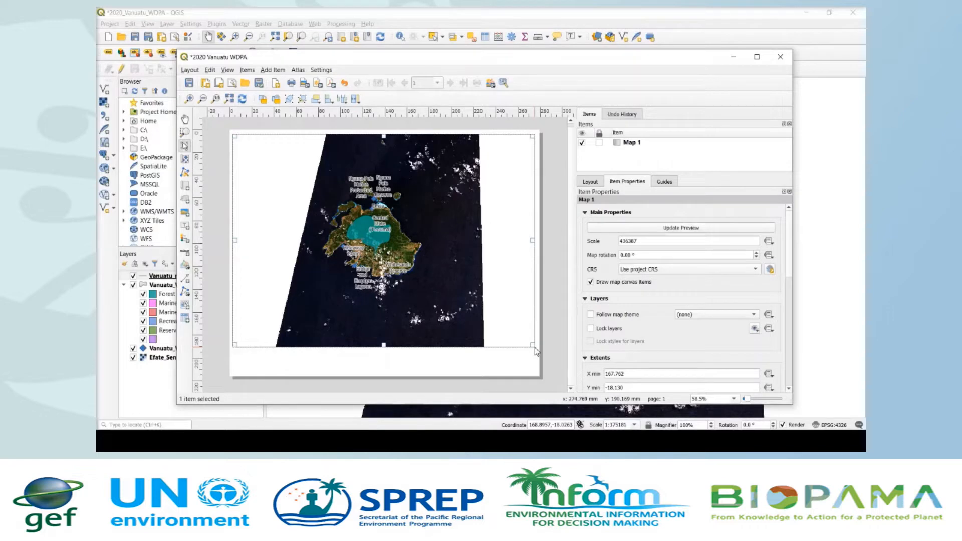
left_click(512, 18)
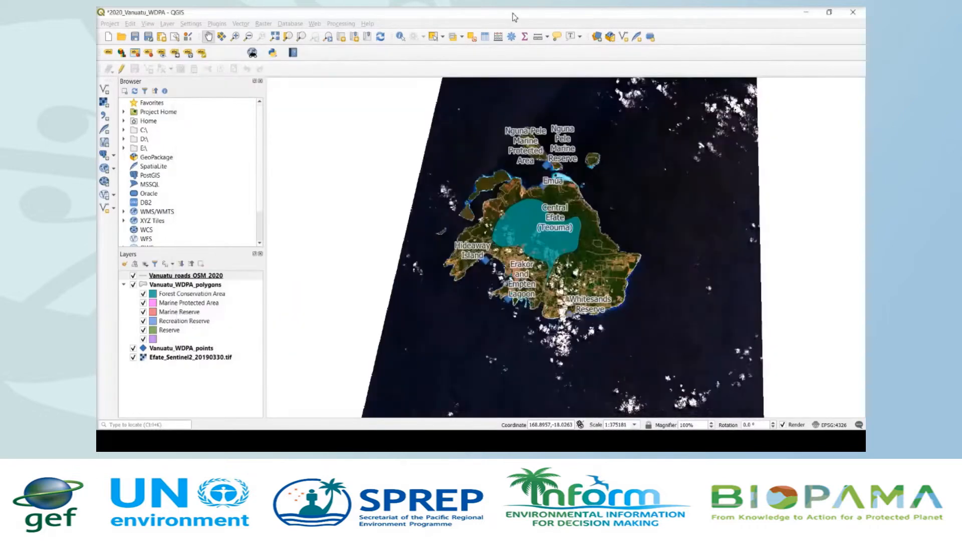
left_click(236, 38)
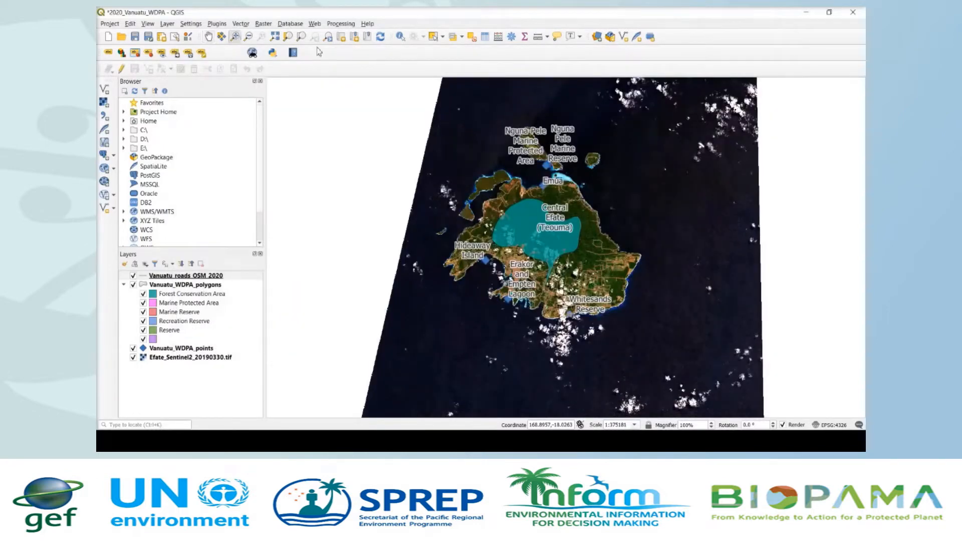
left_click_drag(418, 112, 681, 346)
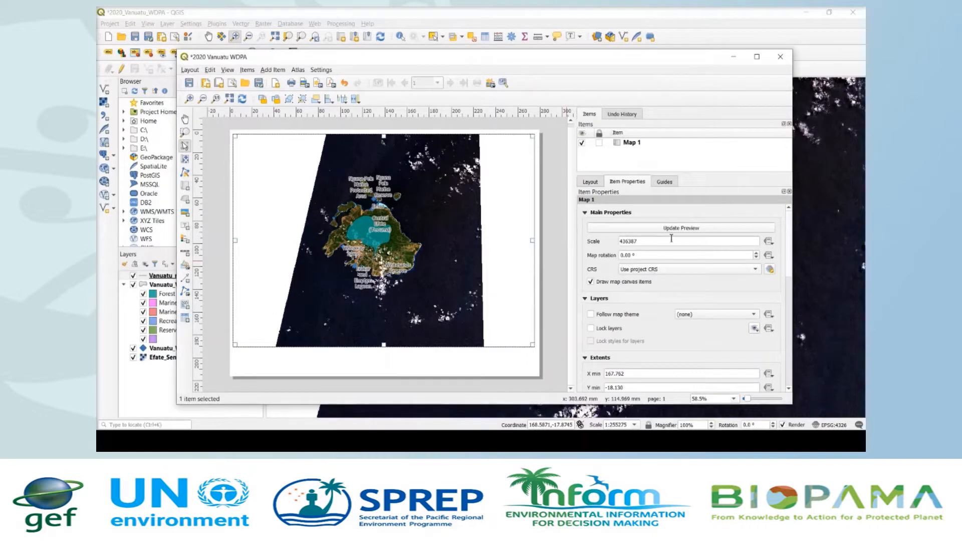
right_click(788, 287)
left_click(800, 292)
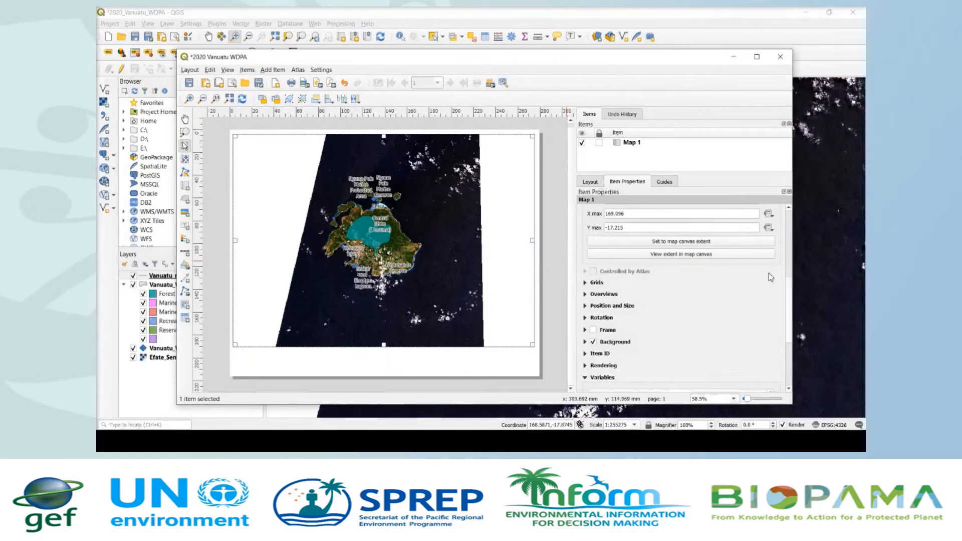
left_click(711, 242)
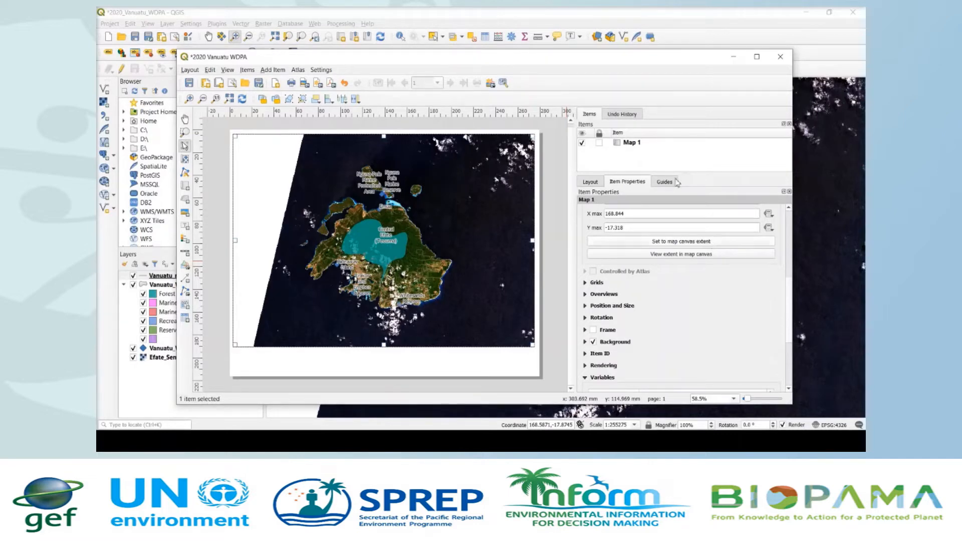
Zoom the main canvas in tighter around Efate and update the layout map to the new canvas extent
left_click(596, 11)
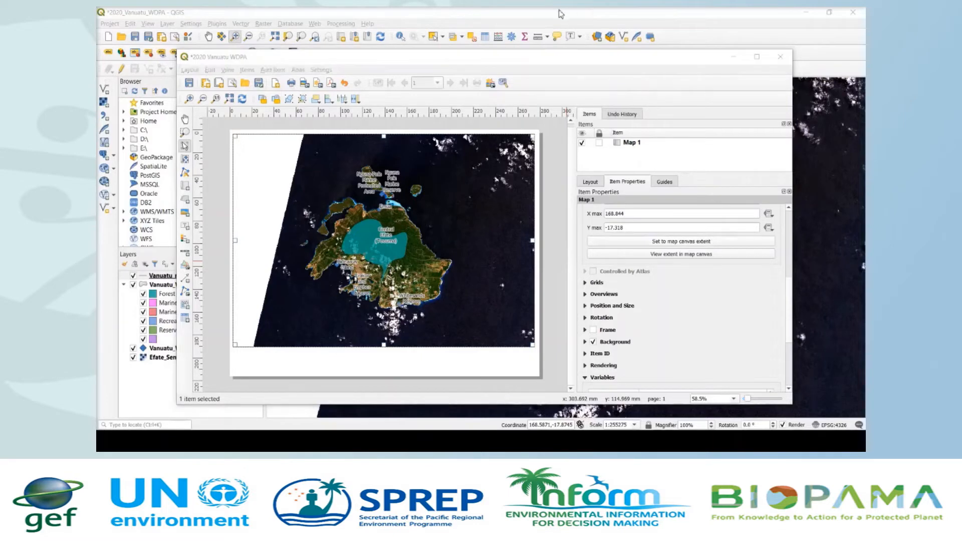
left_click(522, 19)
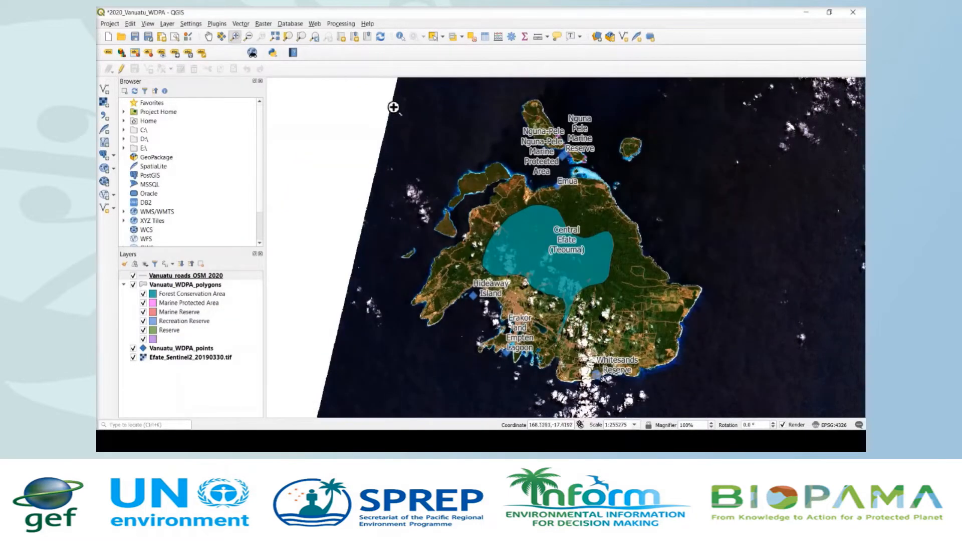
left_click_drag(393, 106, 720, 391)
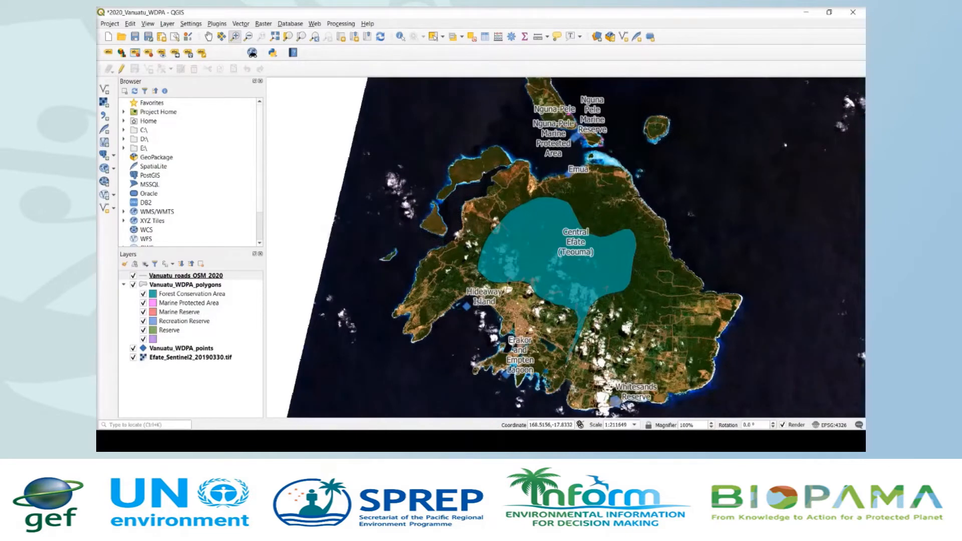
left_click(579, 441)
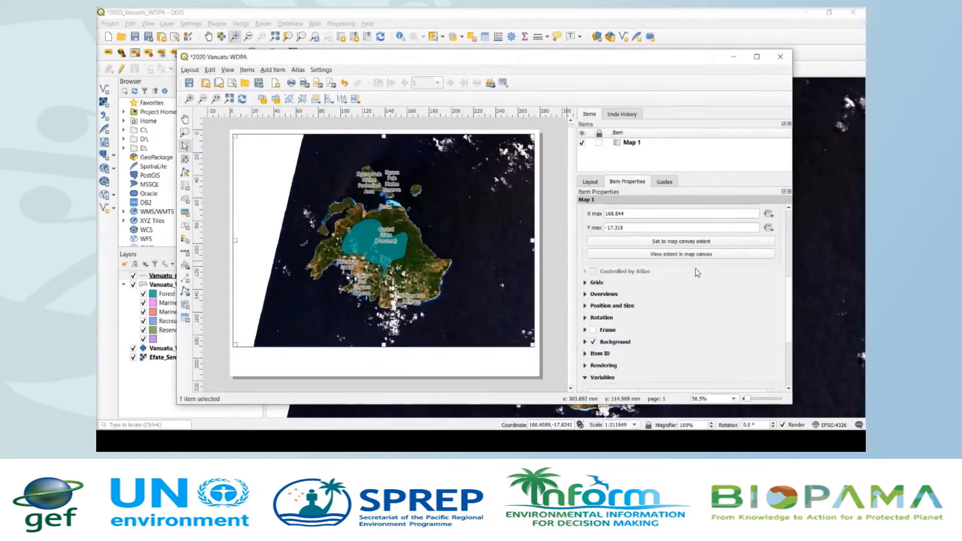
left_click(724, 244)
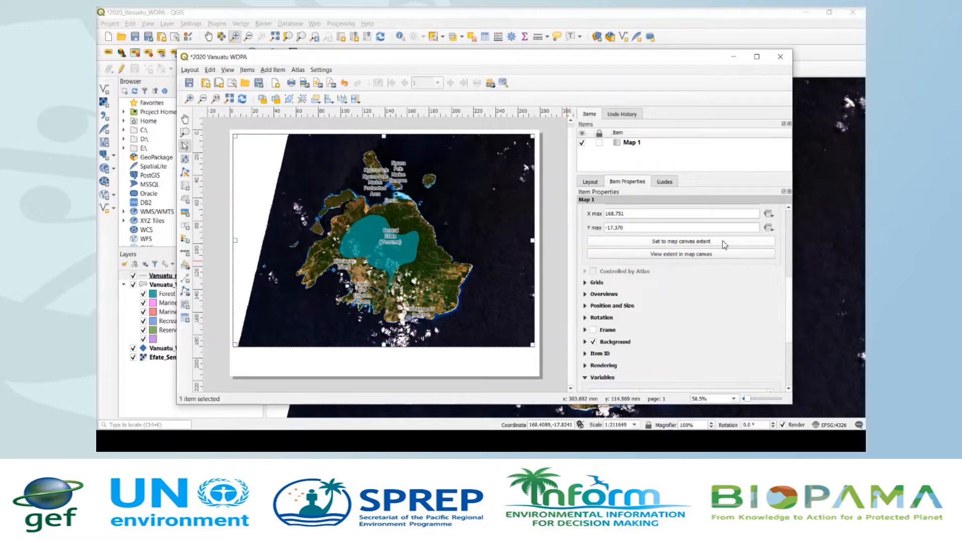
Shorten the layout map by lowering its upper edge, and move the whole map slightly up the page
left_click(788, 234)
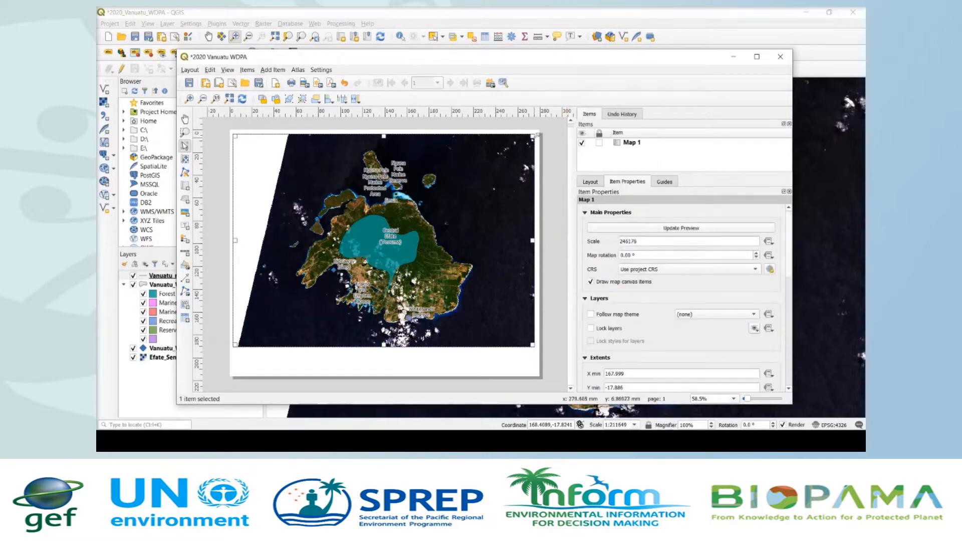
left_click_drag(536, 135, 536, 153)
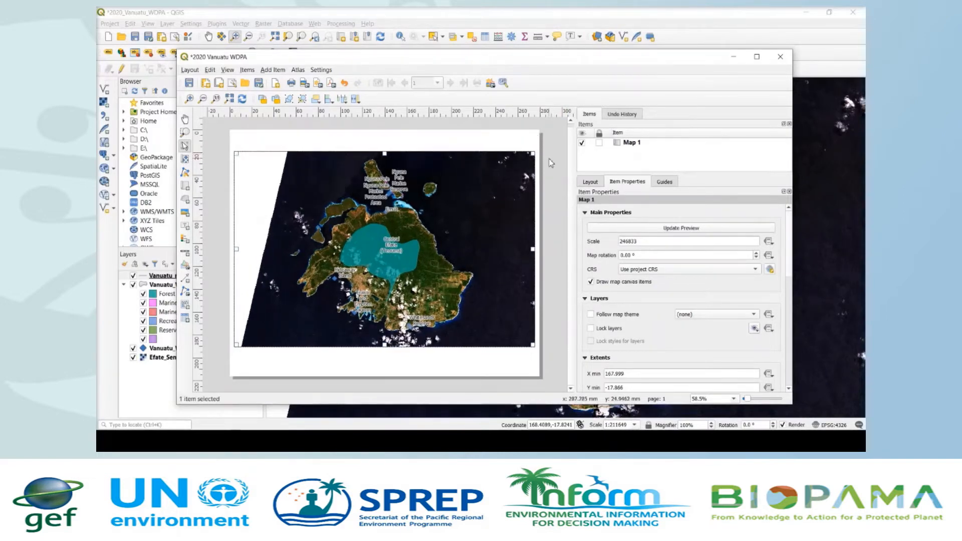
mouse_move(503, 182)
left_mouse_down()
mouse_move(508, 199)
mouse_move(496, 183)
mouse_move(504, 175)
left_mouse_up()
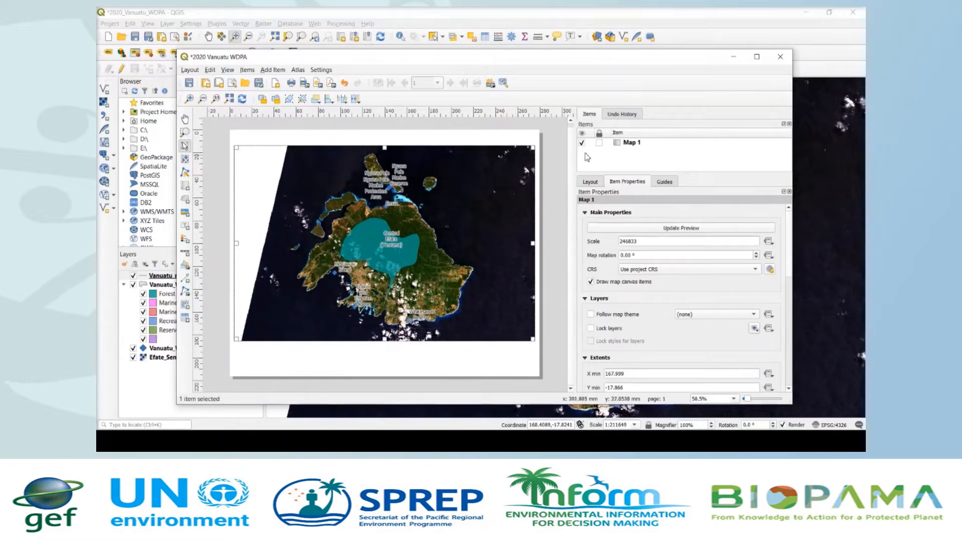
Rename the layout's map item to "Vanuatu Map Frame"
left_click(639, 144)
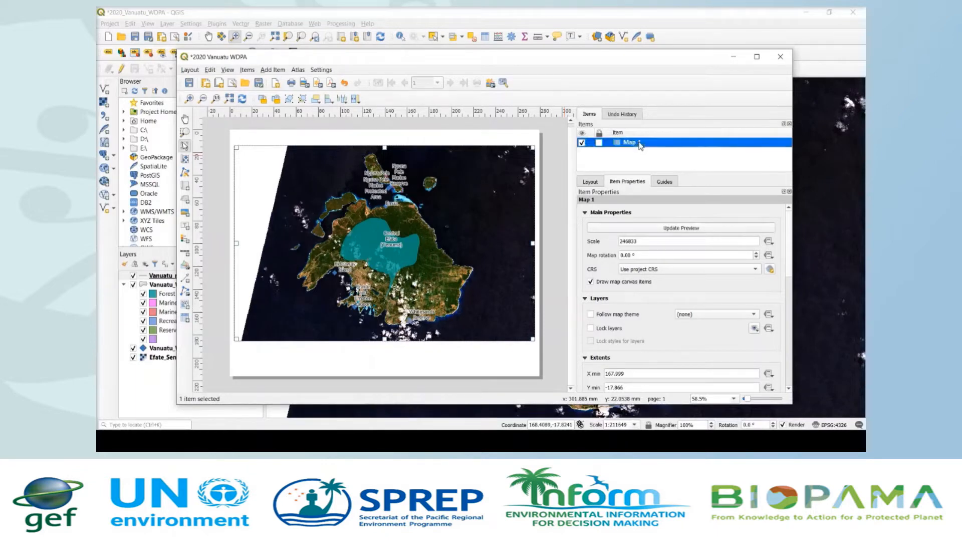
double_click(629, 143)
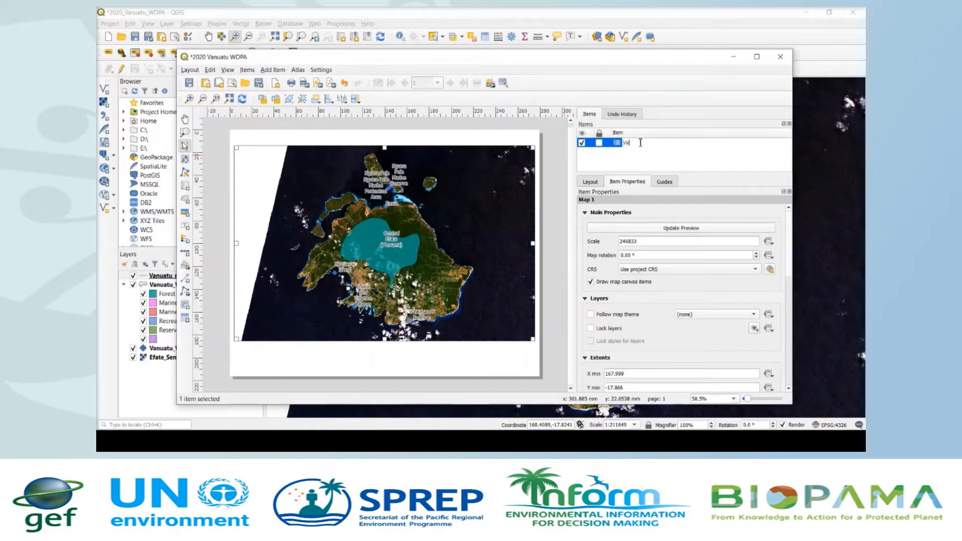
type("Vanuatu Map Frame")
key("Return")
Examine the small islands in the northwest of the layout map up close, and return to the full page view
left_click(185, 120)
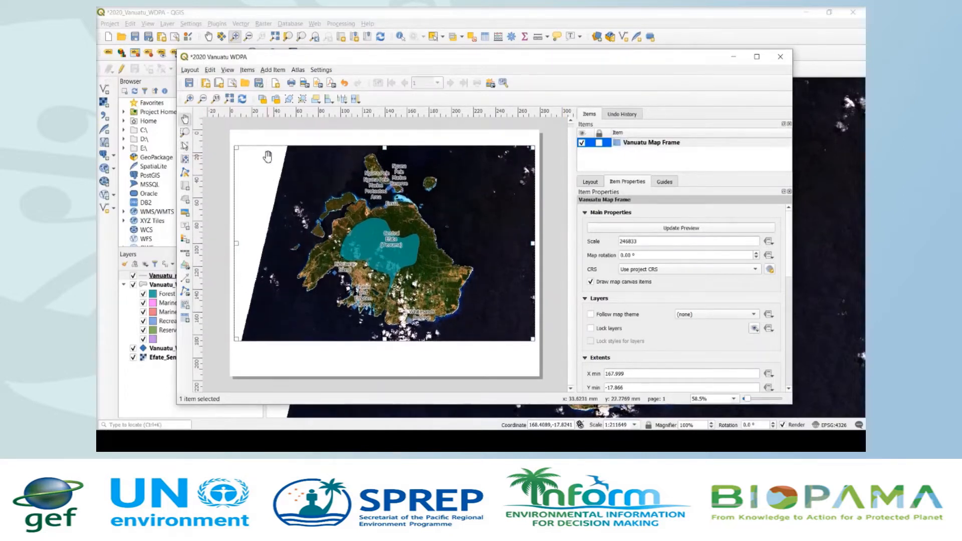
left_click(185, 133)
left_click_drag(271, 176, 350, 247)
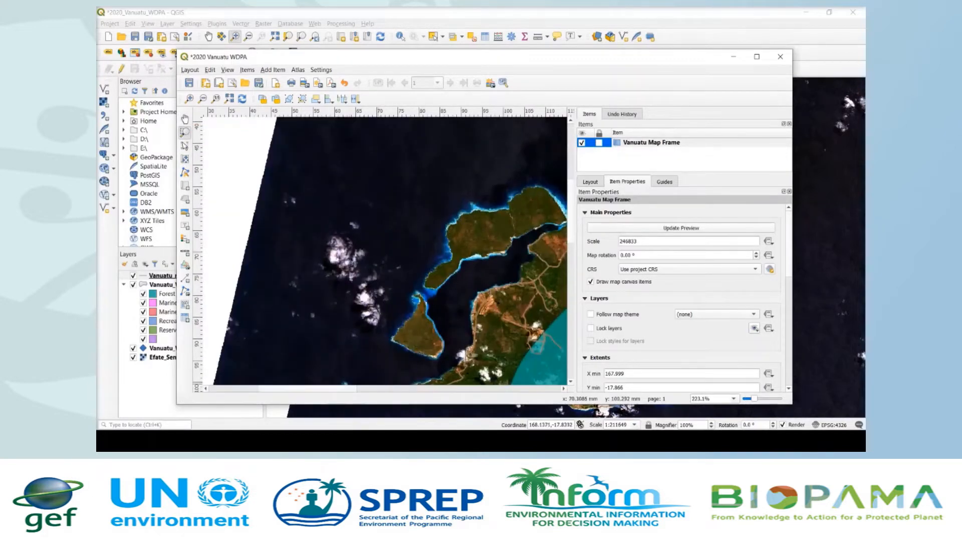
left_click(230, 100)
left_click(230, 99)
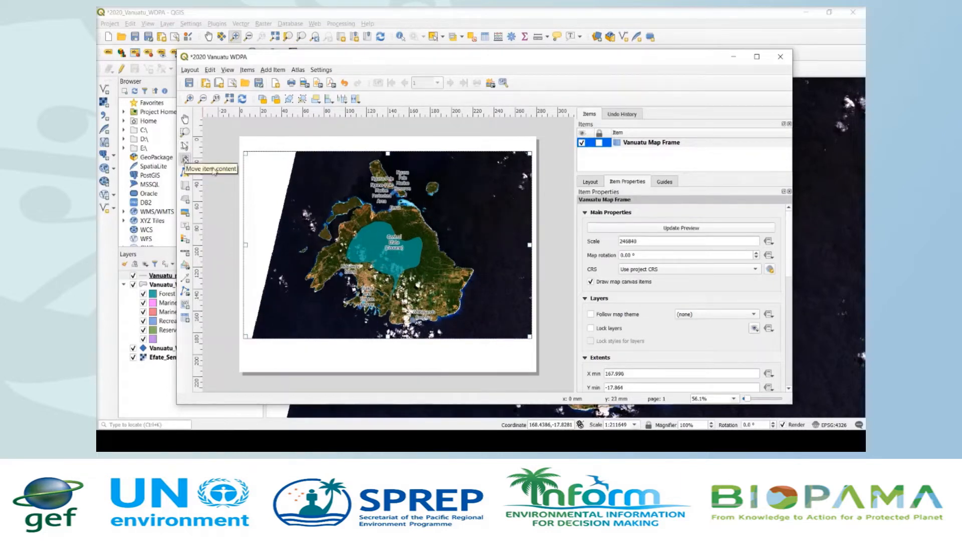
Shift the map content slightly left and down within the map frame
mouse_move(289, 209)
left_mouse_down()
mouse_move(306, 209)
mouse_move(280, 216)
left_mouse_up()
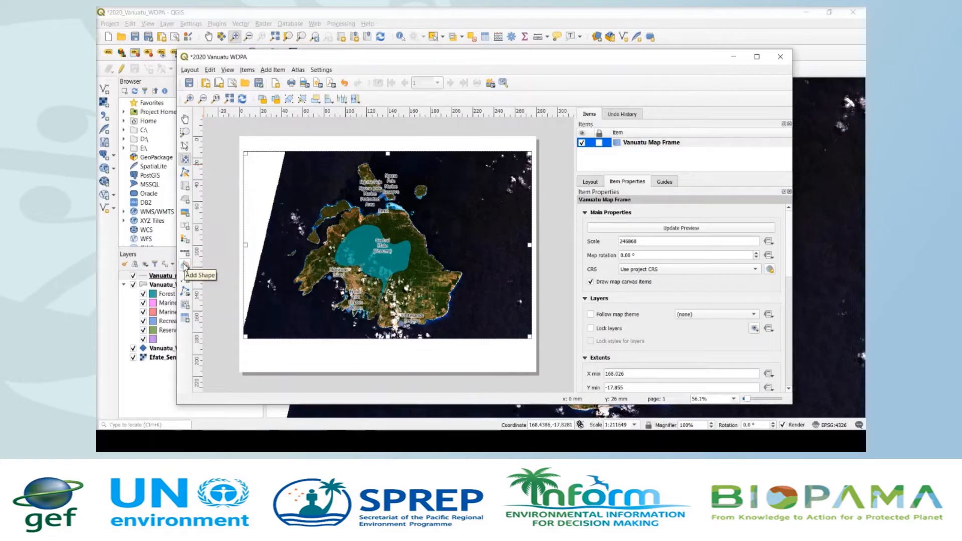
left_click(185, 321)
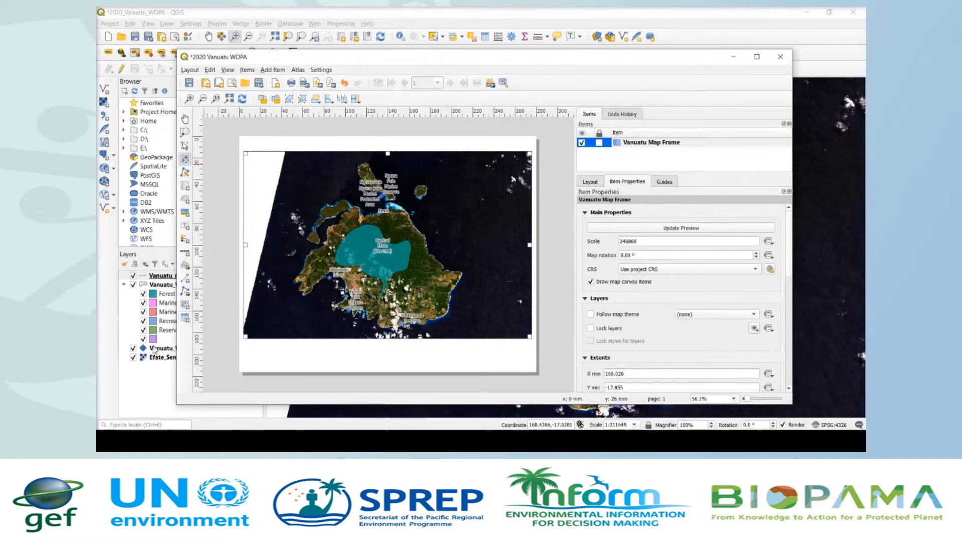
Add a text label spanning the map's width in the strip above it, and rename the label item "Map Title"
left_click(186, 230)
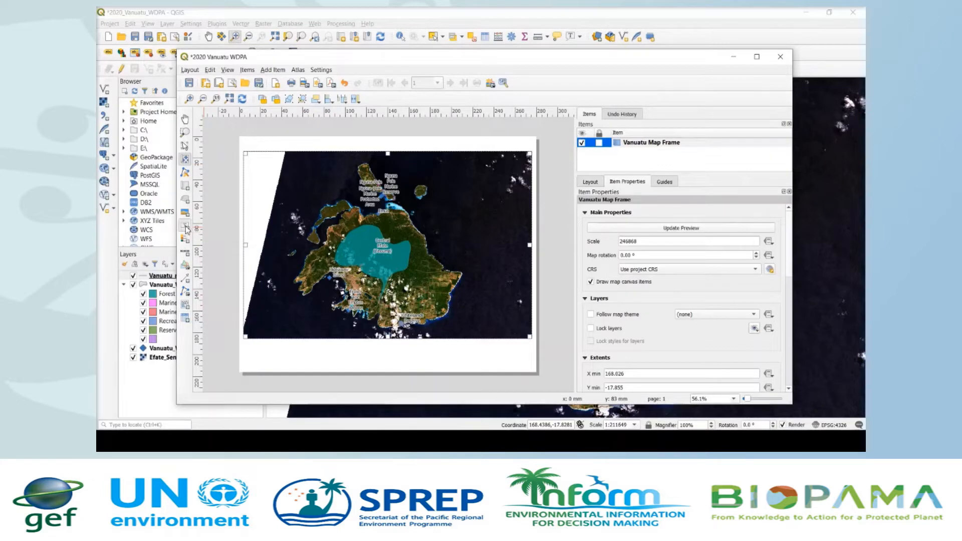
left_click_drag(246, 139, 532, 158)
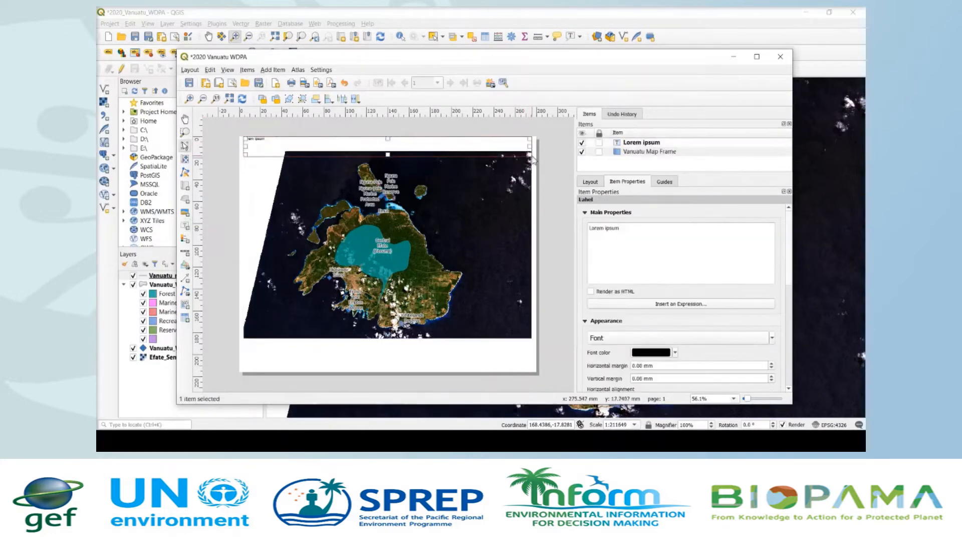
left_click(640, 144)
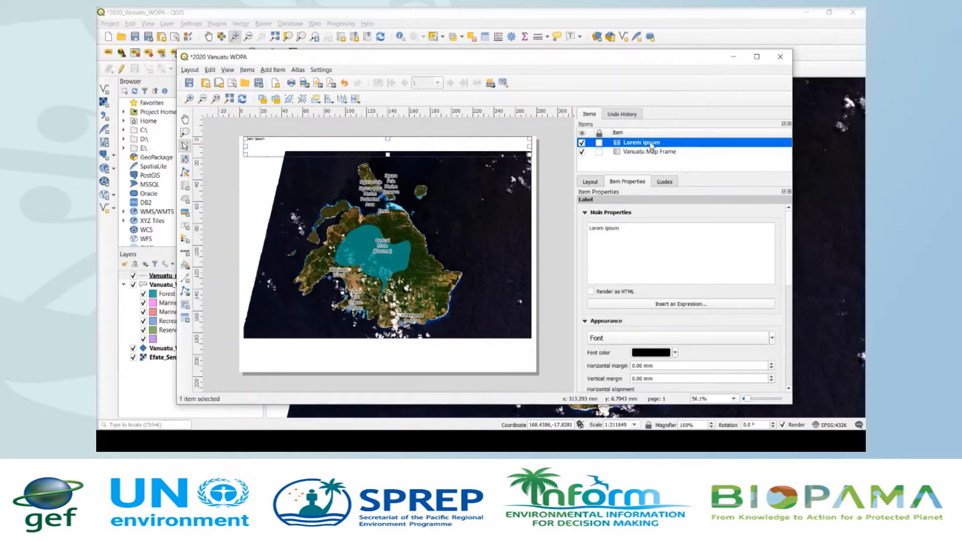
double_click(651, 144)
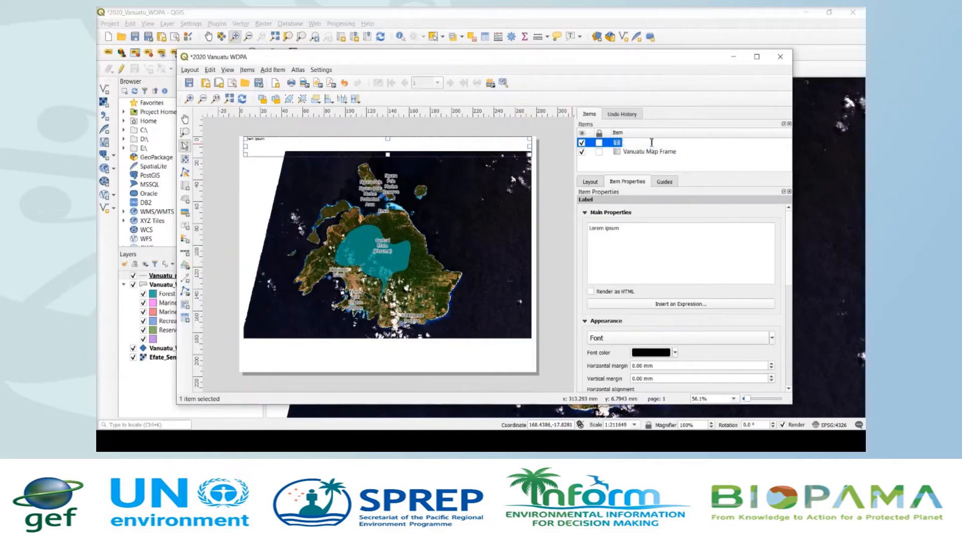
type("Map Title")
left_click(649, 151)
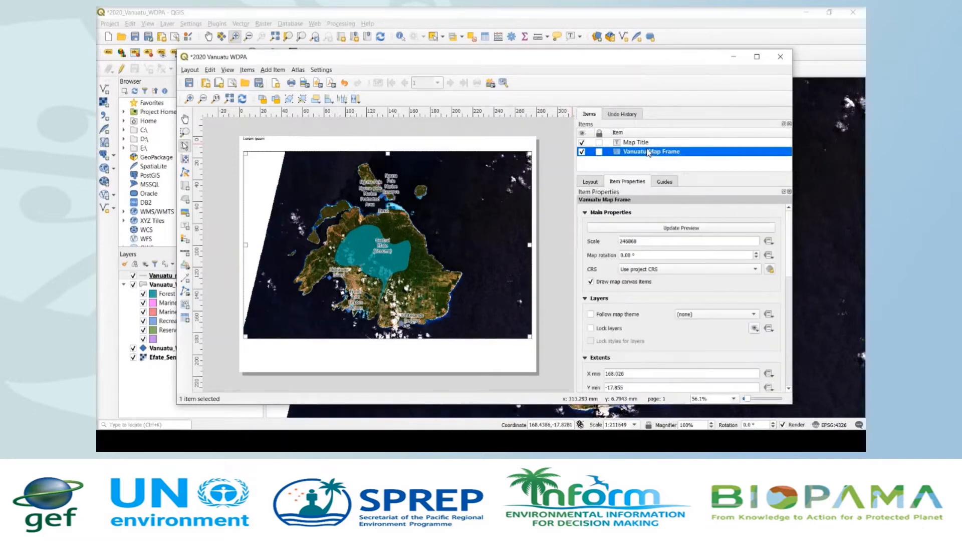
left_click(653, 144)
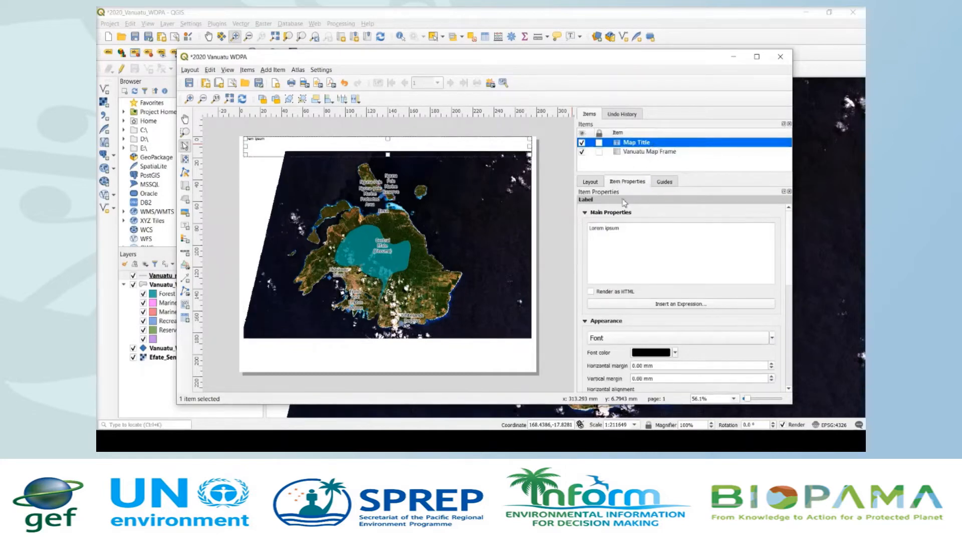
Replace the title label's placeholder text with "Protected Areas for Vanuatu"
left_click(626, 229)
triple_click(626, 229)
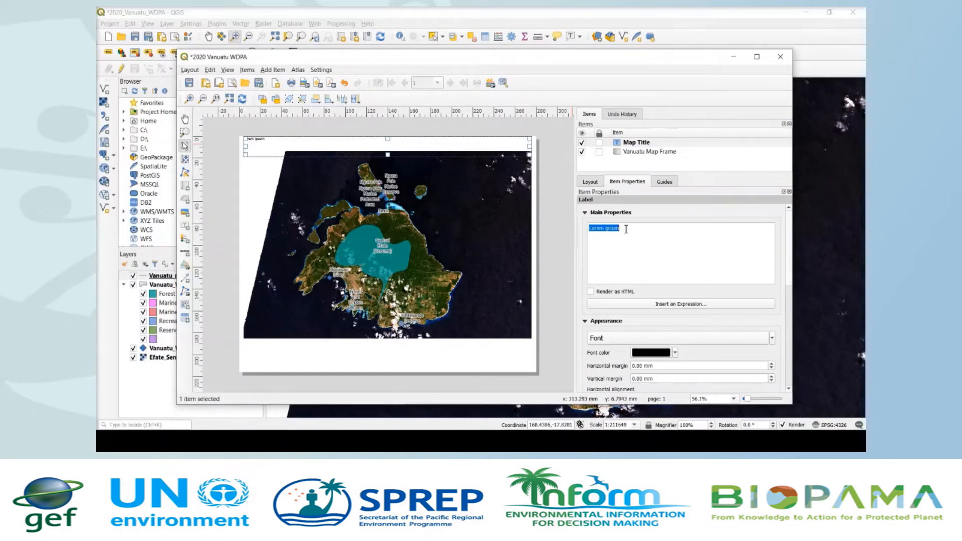
type("Protected Areas for Vanuat")
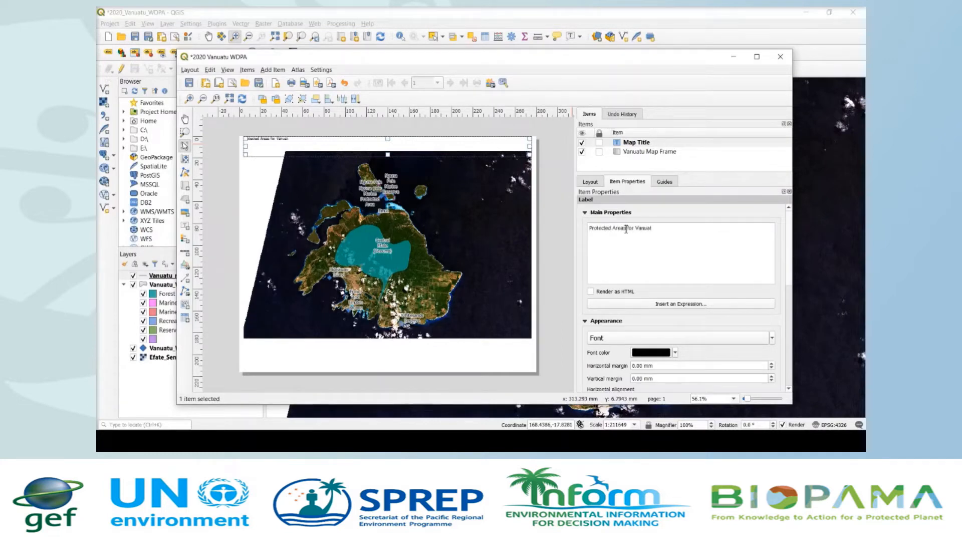
type("u")
Set the title label's font size to 30 pt
scroll(791, 282, "down", 1)
scroll(791, 282, "down", 3)
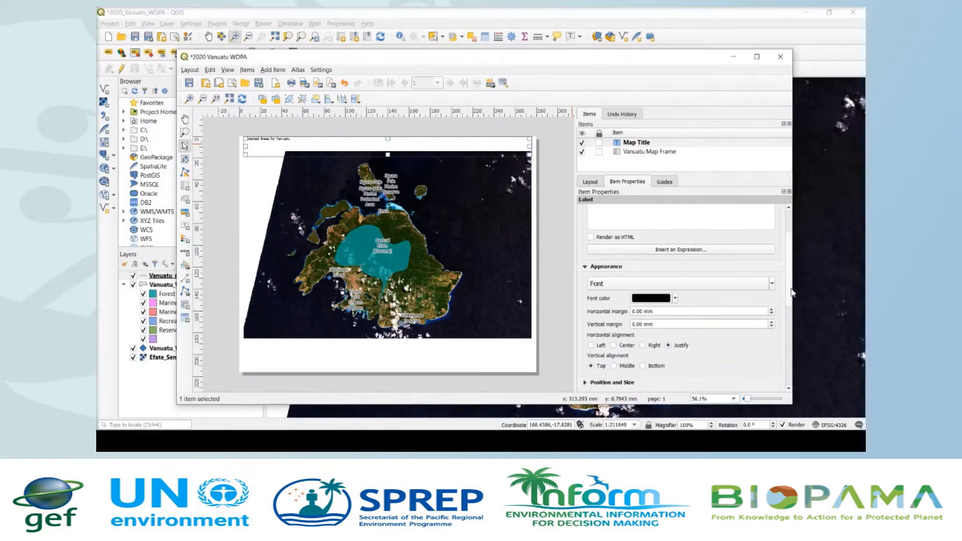
scroll(792, 292, "down", 3)
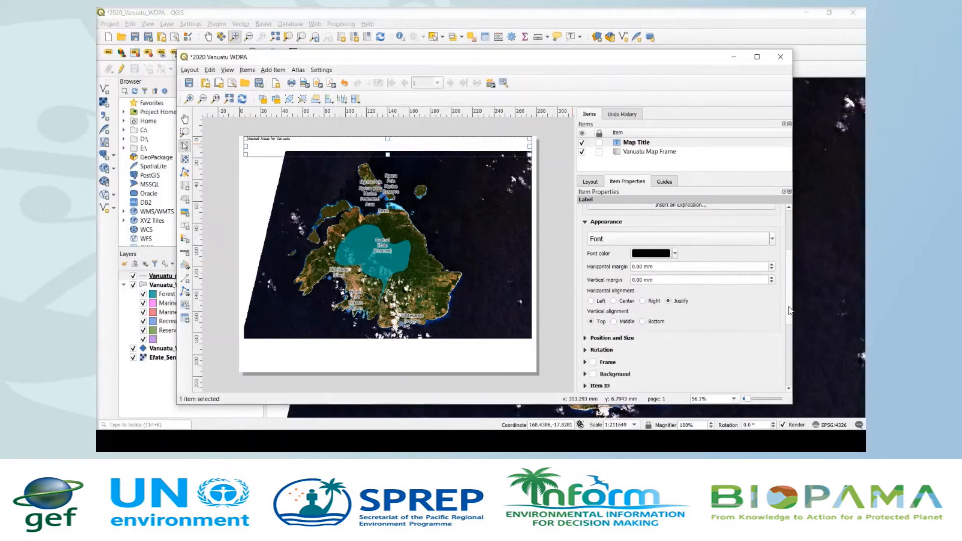
scroll(790, 316, "down", 3)
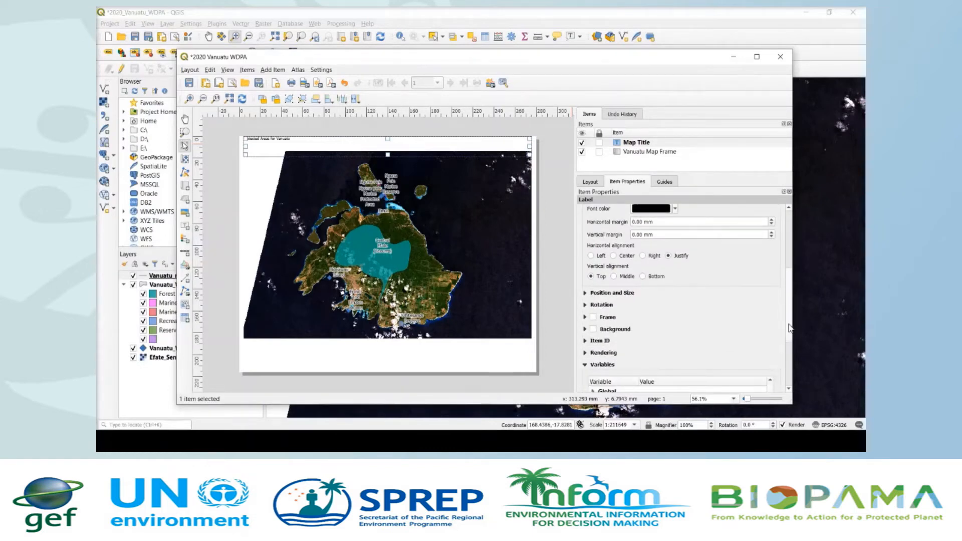
scroll(790, 328, "up", 5)
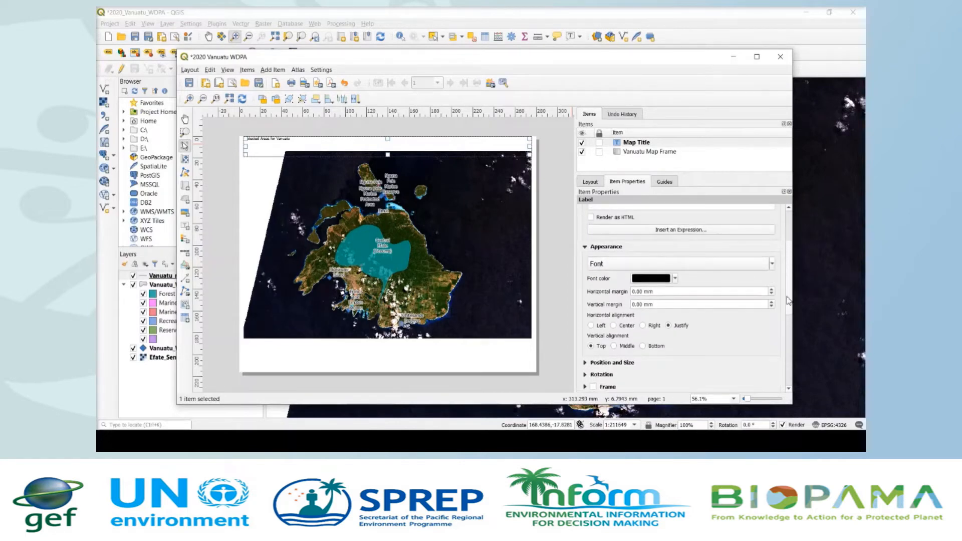
left_click(773, 264)
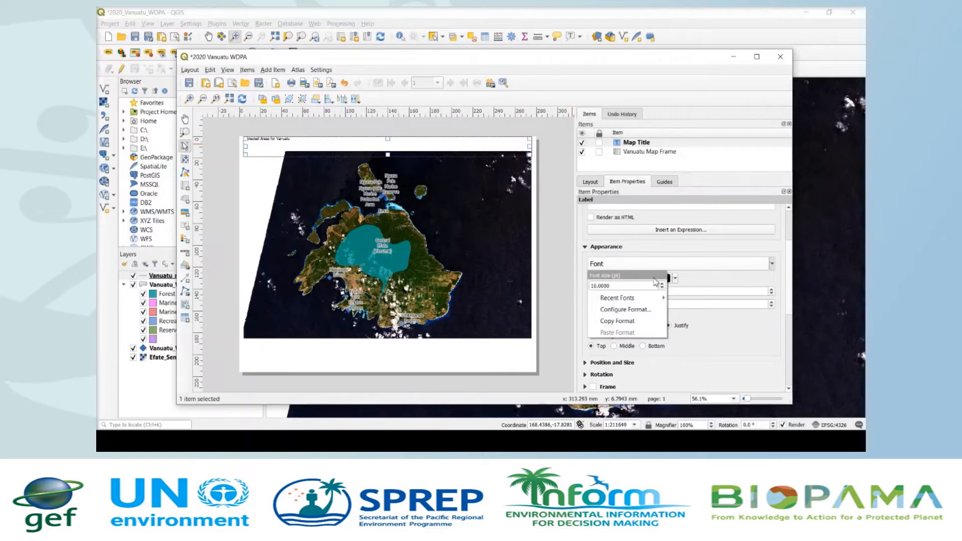
triple_click(614, 287)
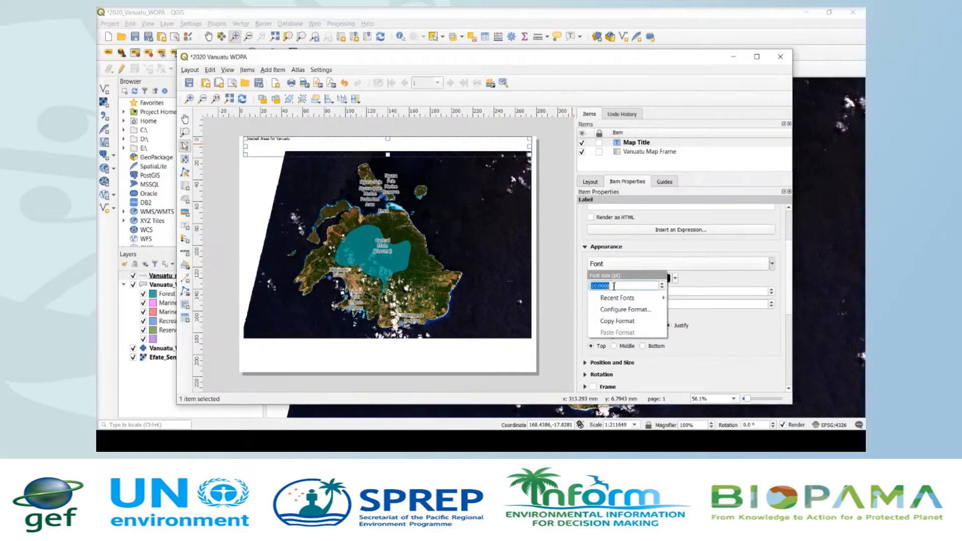
type("10")
type("30")
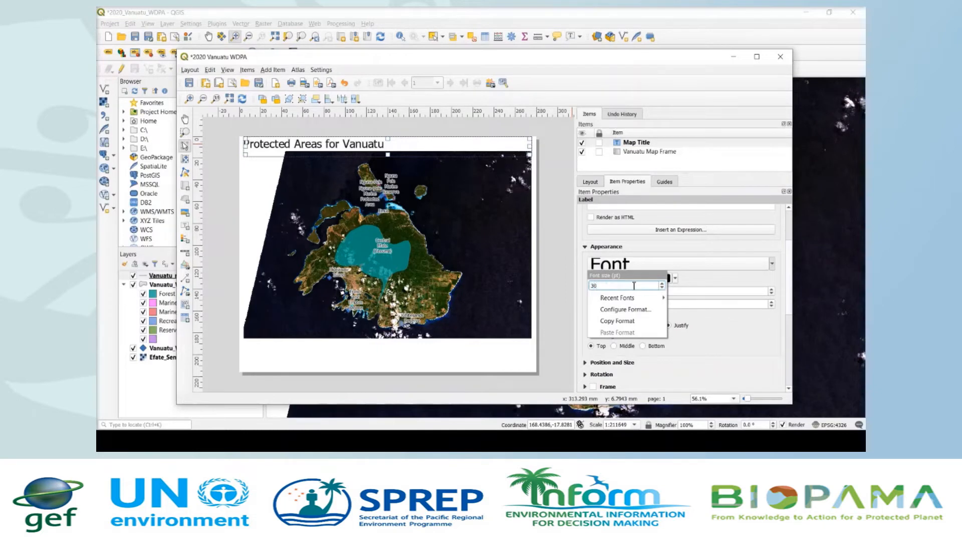
left_click(687, 277)
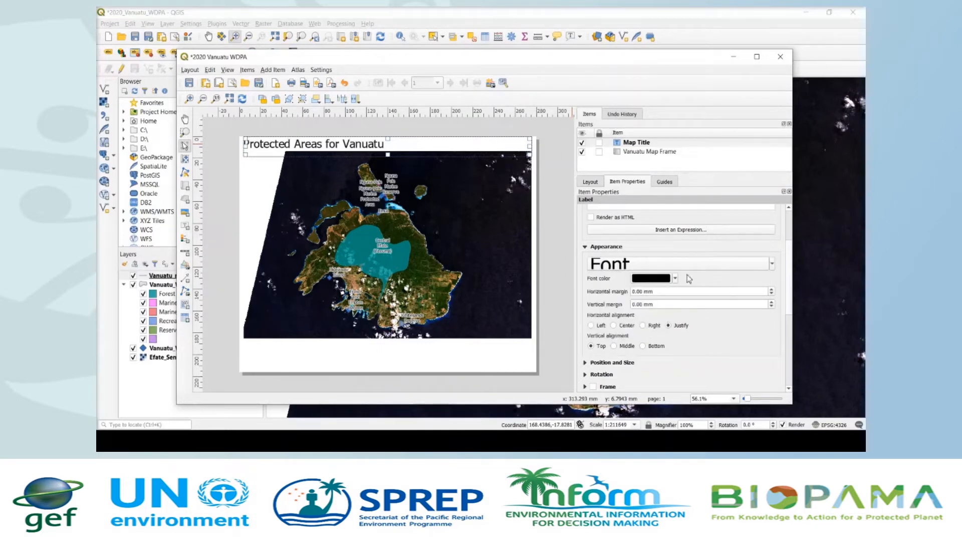
Set the title's font color to the recent blue and its horizontal alignment to Center
left_click(675, 279)
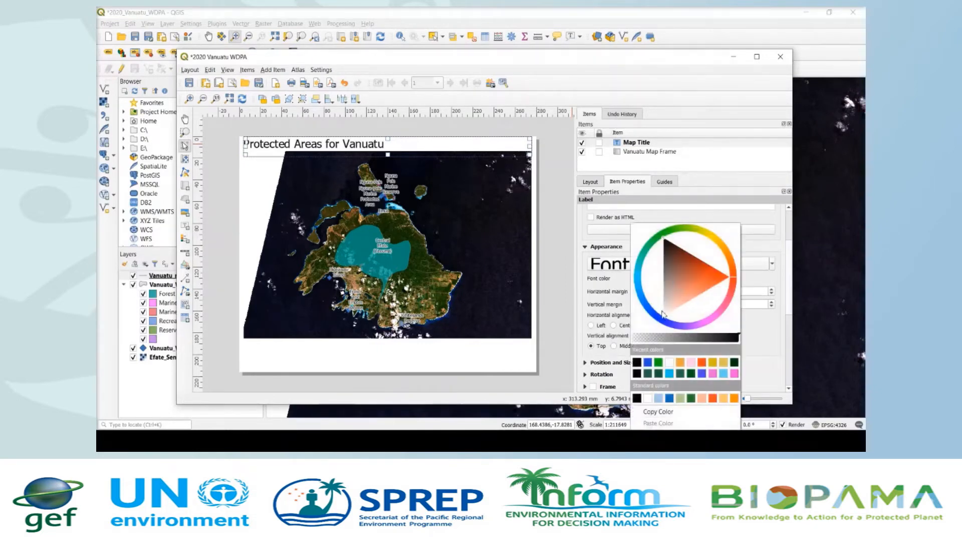
left_click(648, 363)
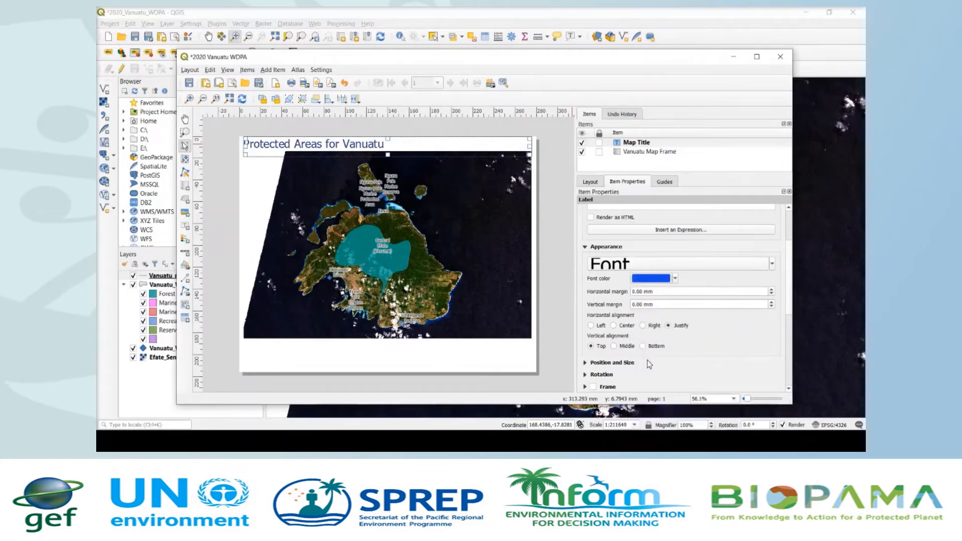
left_click(615, 326)
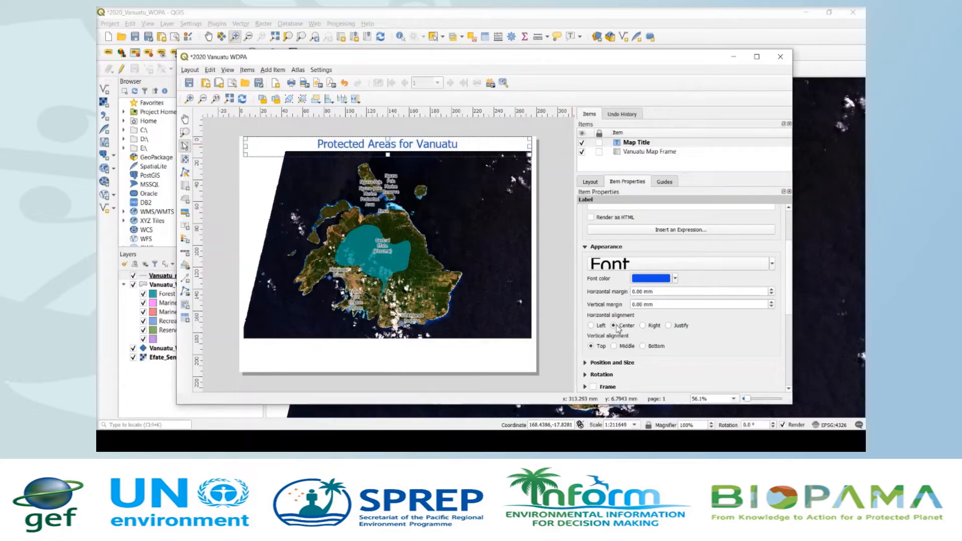
Add a picture frame about 271 mm wide and 28 mm high below the map, and rename it "BIOPAMA LOGO"
left_click(185, 213)
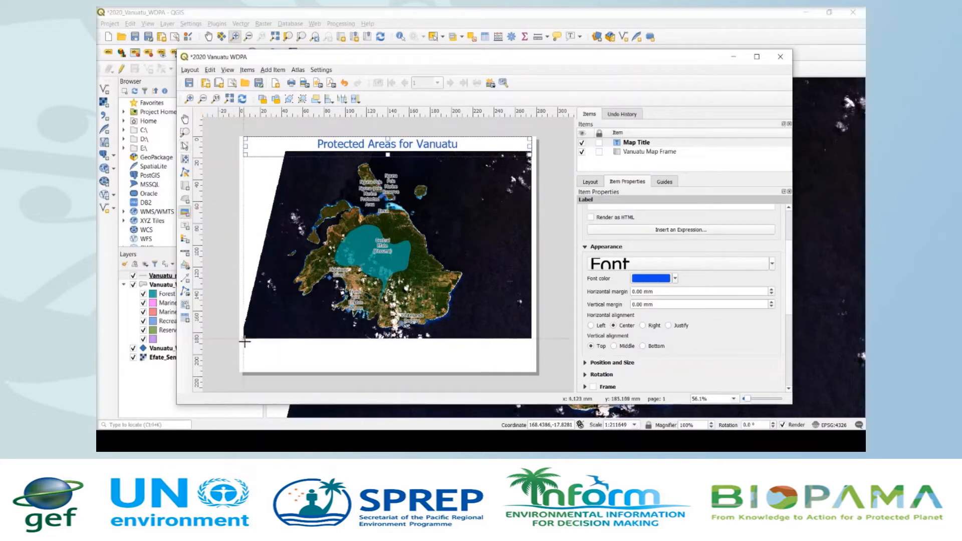
left_click_drag(244, 341, 531, 370)
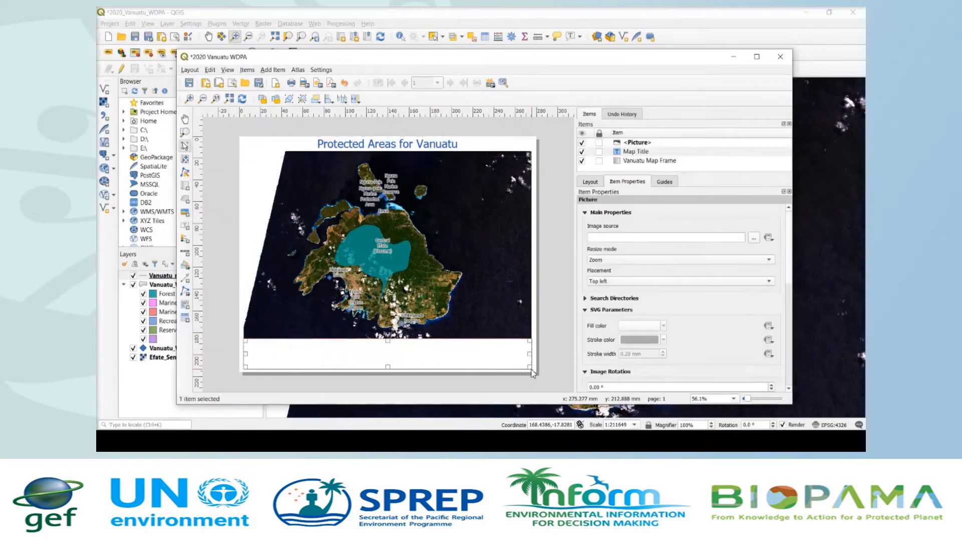
left_click(630, 146)
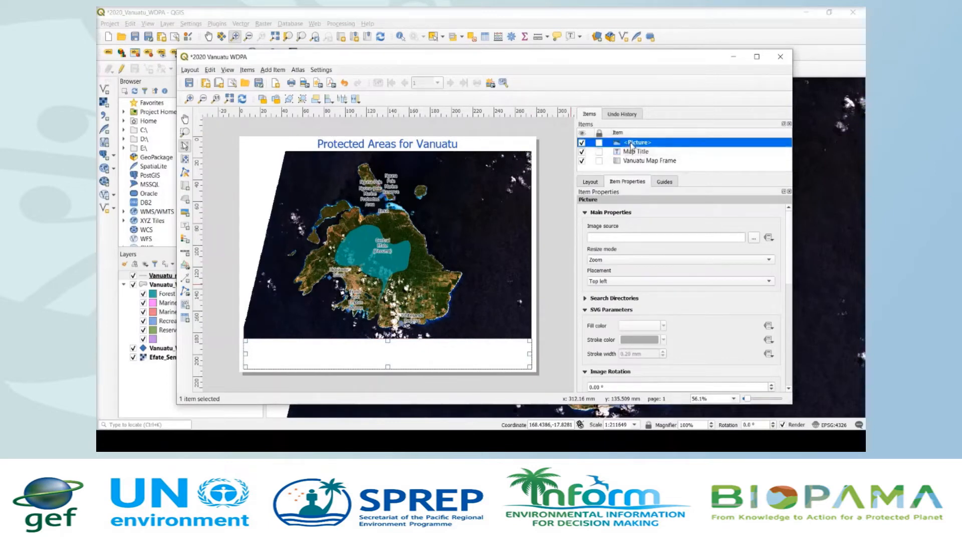
double_click(631, 144)
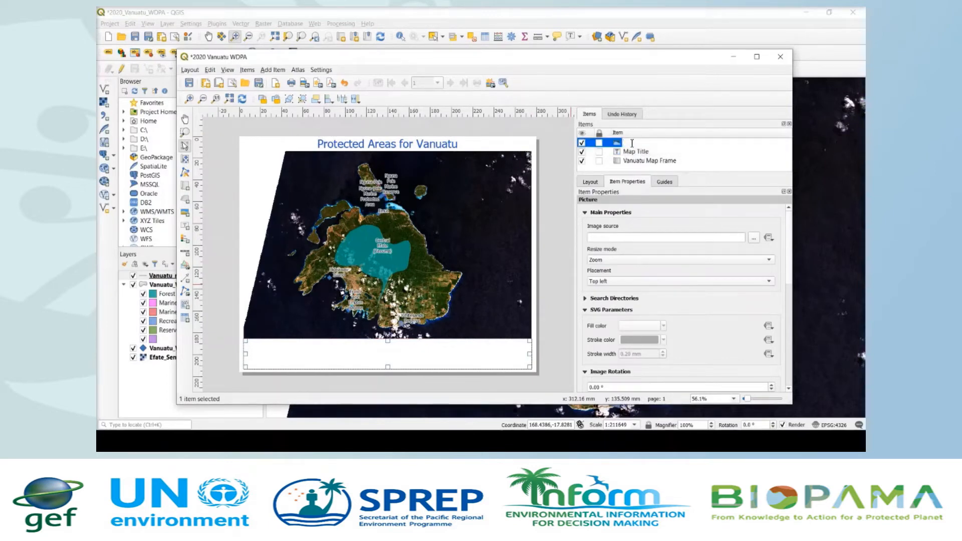
type("BIOPAMA LOGO")
Load the BIOPAMA_Logo image from the Logos folder into the picture frame below the map
left_click(755, 239)
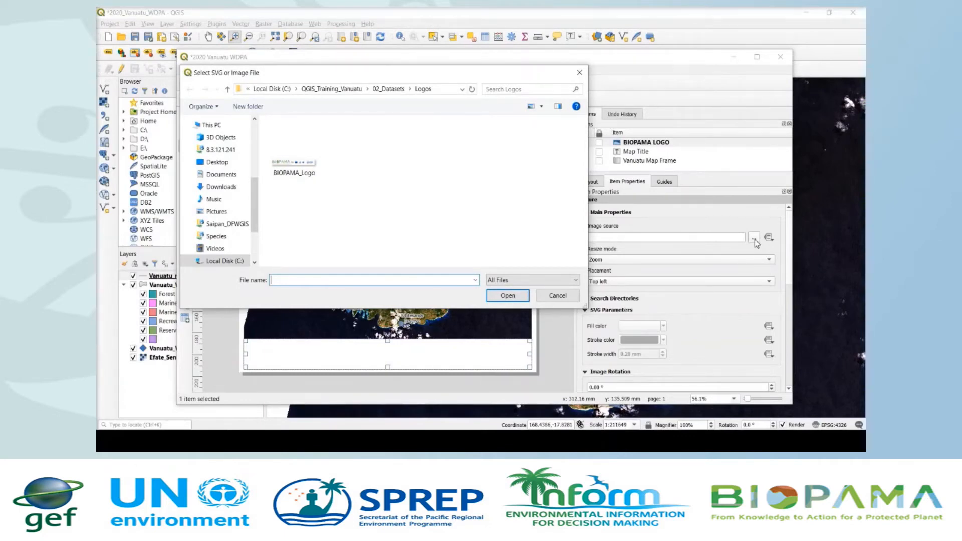
left_click(288, 171)
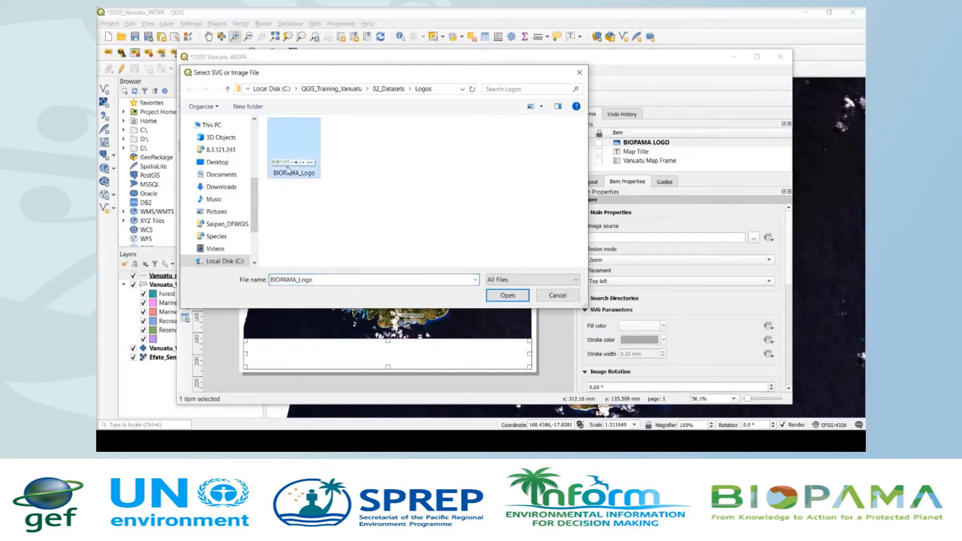
left_click(506, 295)
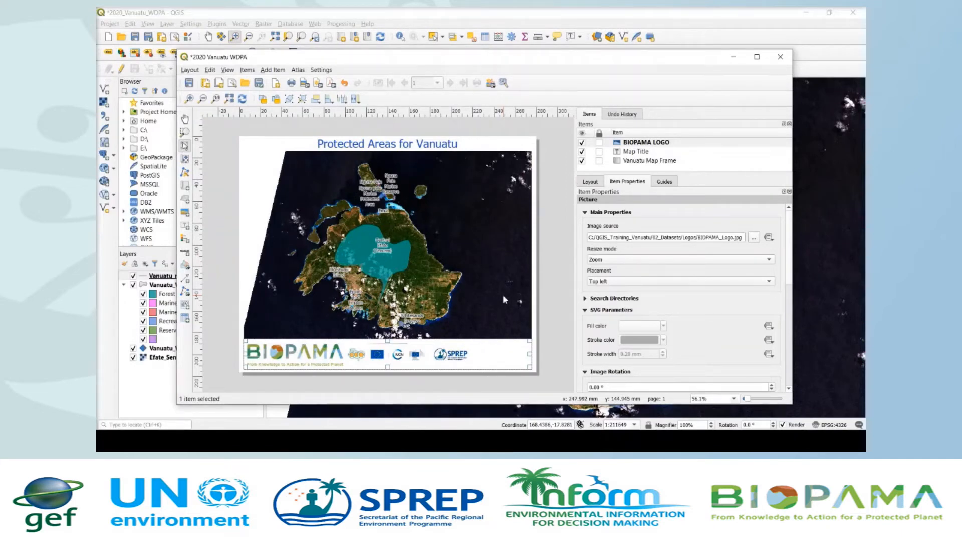
Add a small square picture frame in the map's upper-left corner and rename it "North Arrow"
left_click(185, 213)
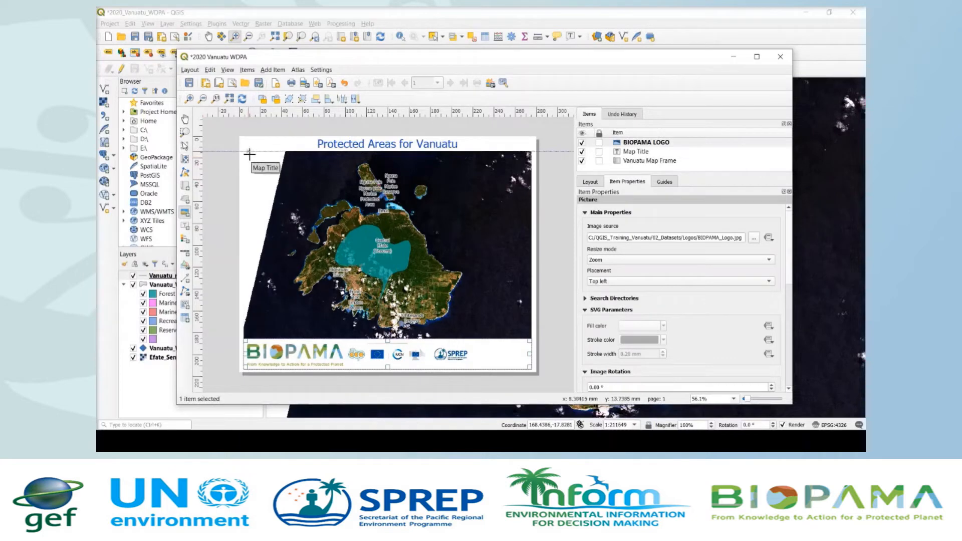
left_click_drag(250, 153, 271, 176)
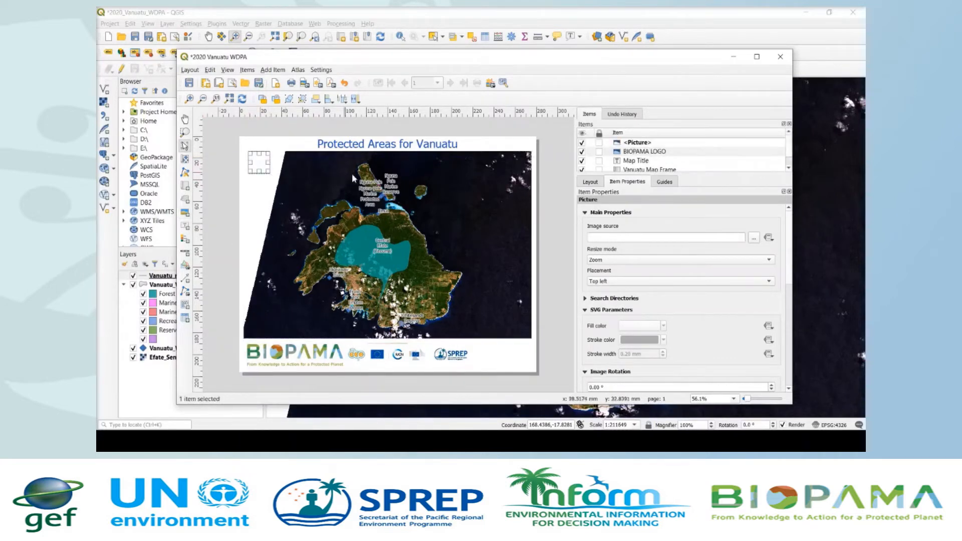
double_click(646, 142)
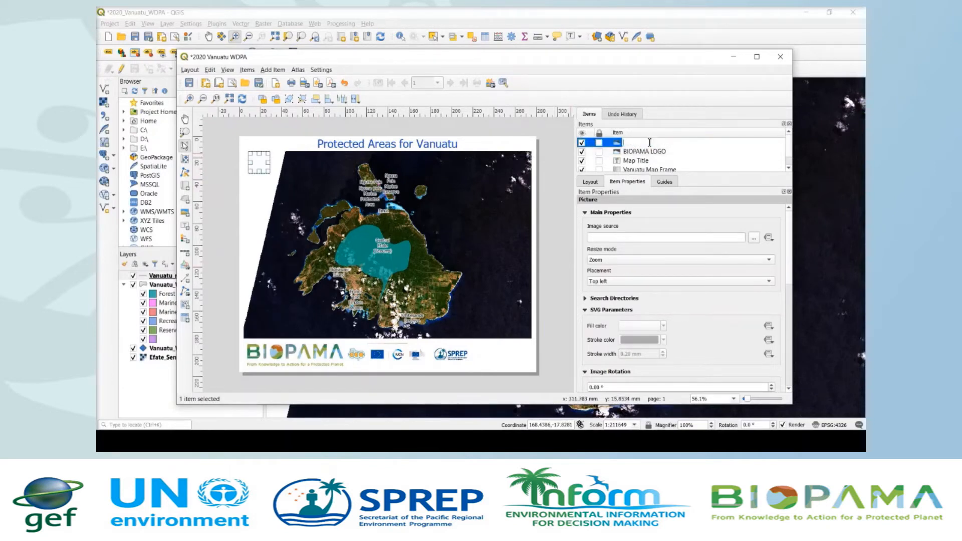
type("North Arrow")
Fill the North Arrow frame with an outlined north arrow symbol from the SVG library and make the frame slightly taller
left_click(586, 298)
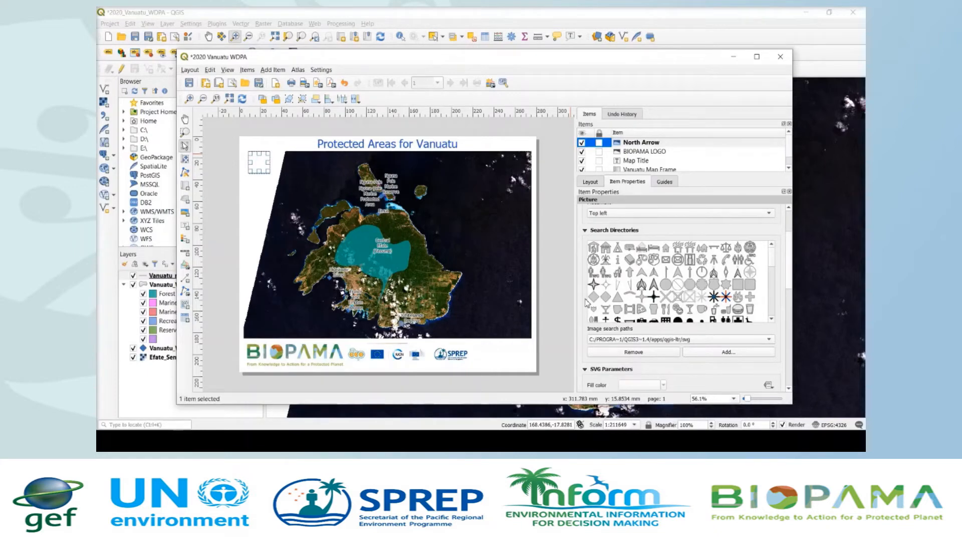
left_click(714, 274)
mouse_move(273, 174)
left_mouse_down()
mouse_move(277, 186)
mouse_move(271, 178)
left_mouse_up()
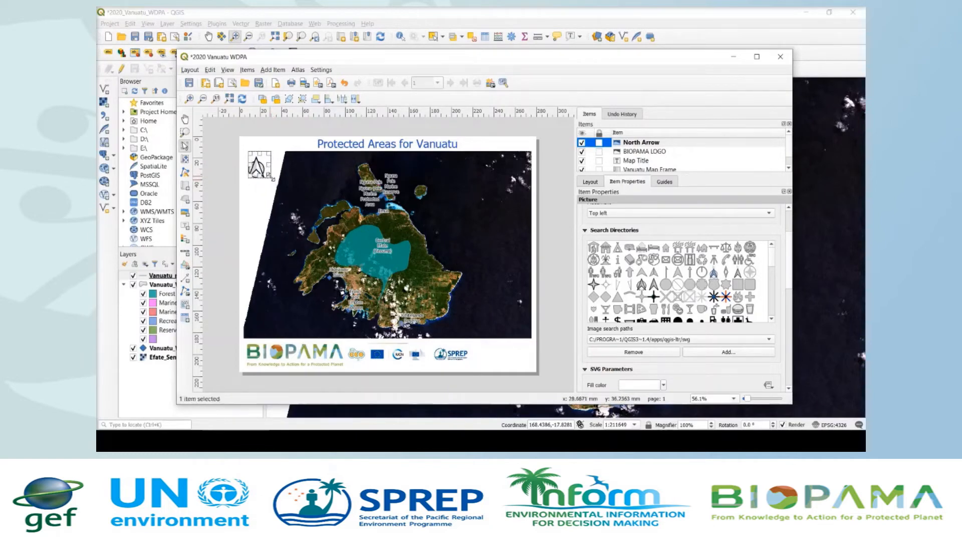
left_click(277, 188)
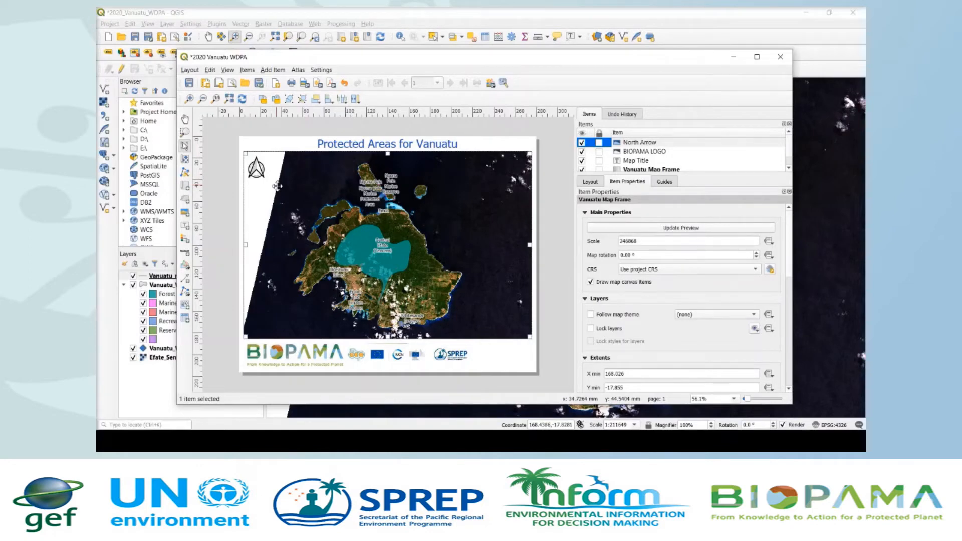
Add a legend over the lower-right part of the map frame
left_click(185, 239)
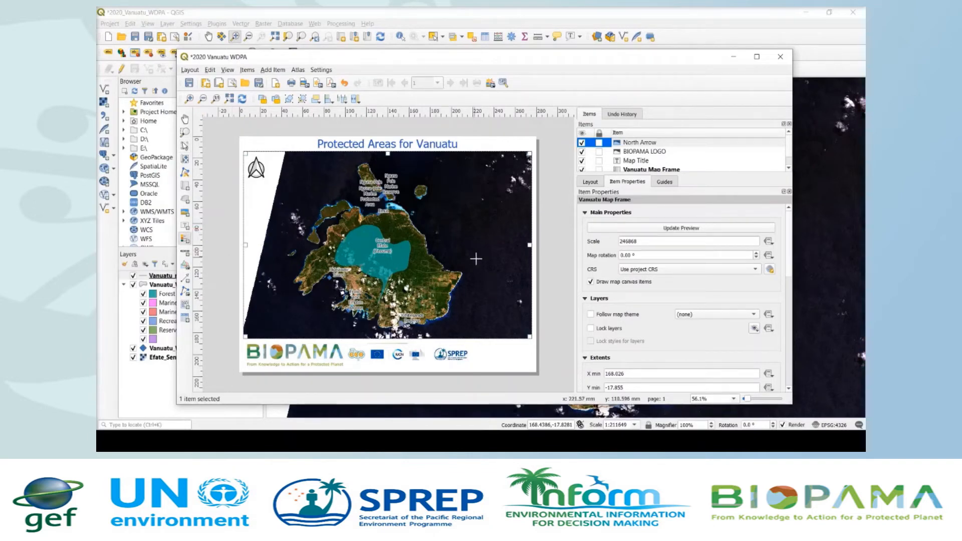
left_click_drag(476, 258, 528, 325)
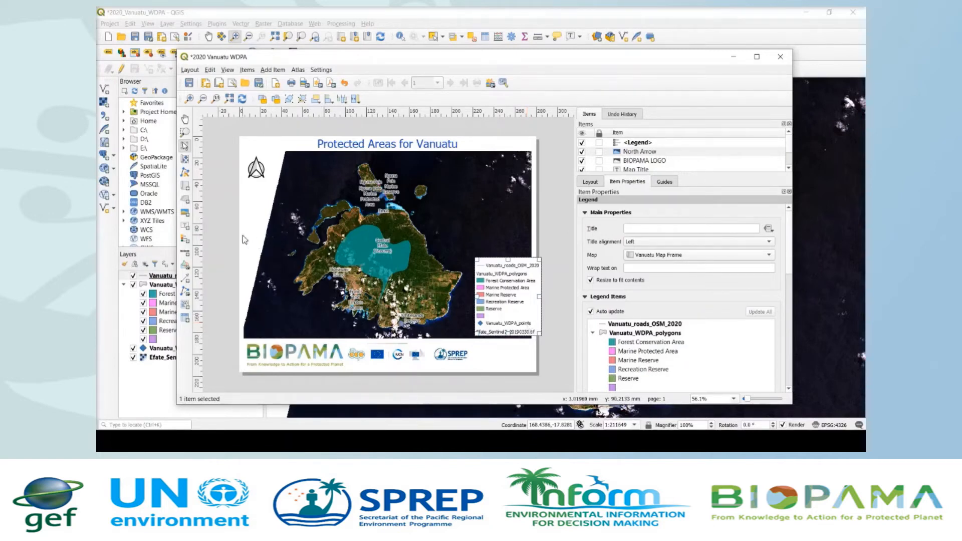
Turn off the Vanuatu_roads_OSM_2020 layer in the main project window and return to the print layout
left_click(134, 279)
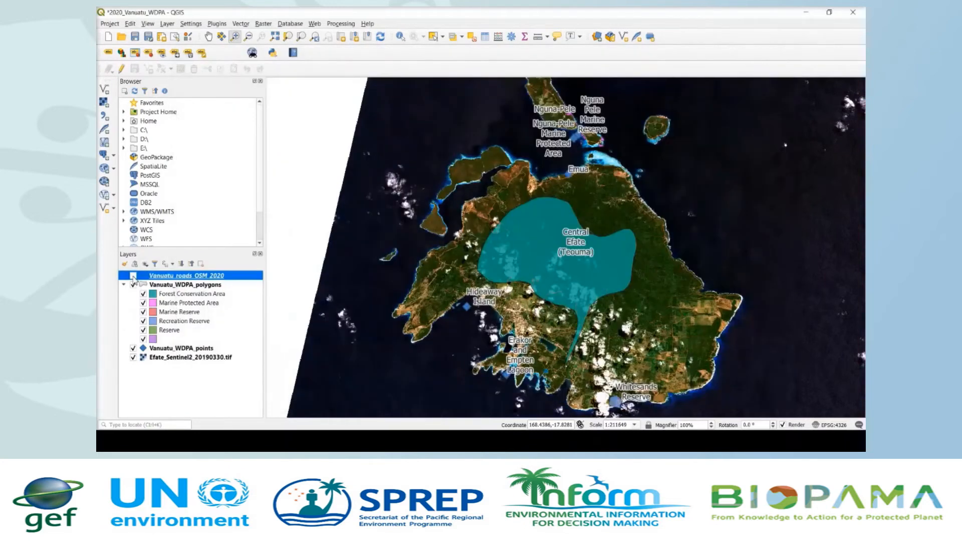
left_click(133, 276)
left_click(546, 438)
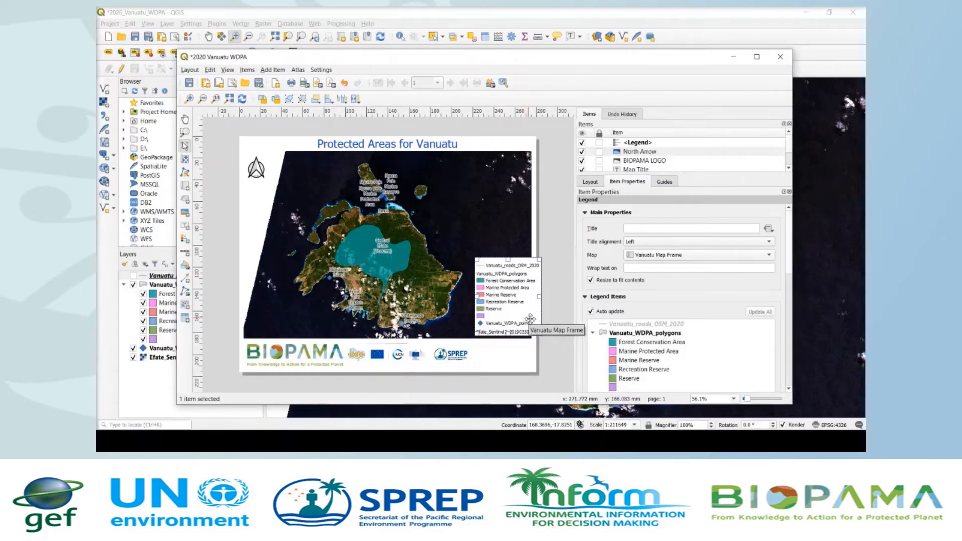
Disable the legend's auto update and remove the Vanuatu_roads_OSM_2020 and Efate_Sentinel2_20190330.tif entries
left_click(591, 312)
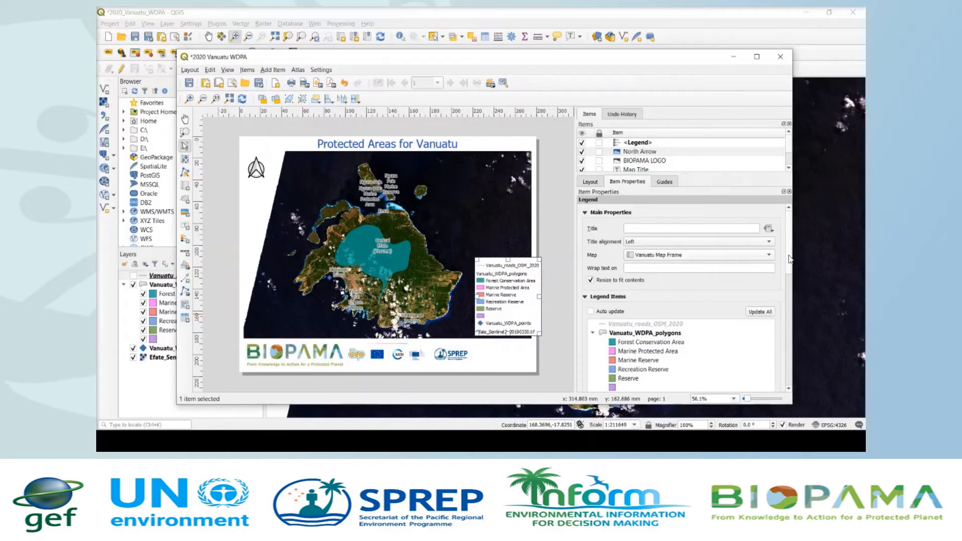
left_click_drag(789, 256, 792, 281)
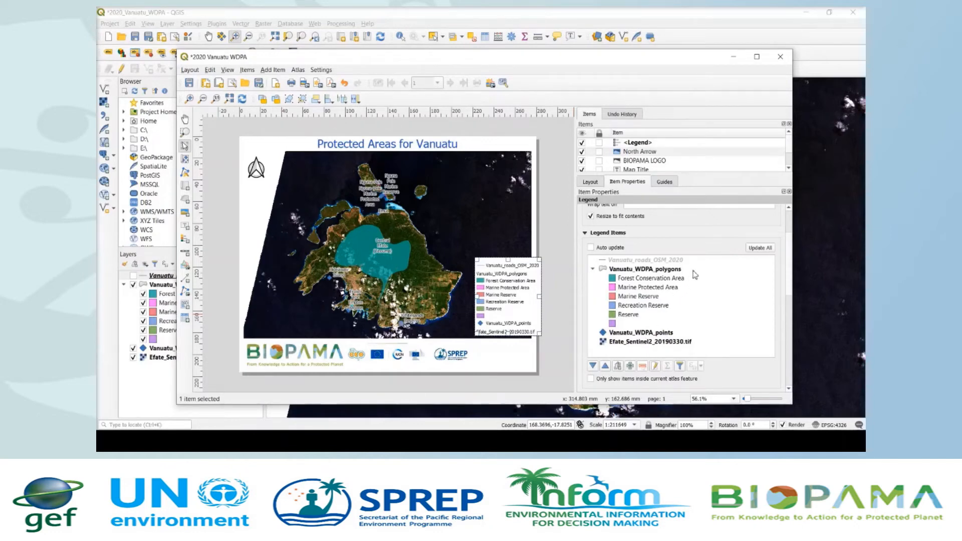
left_click(669, 261)
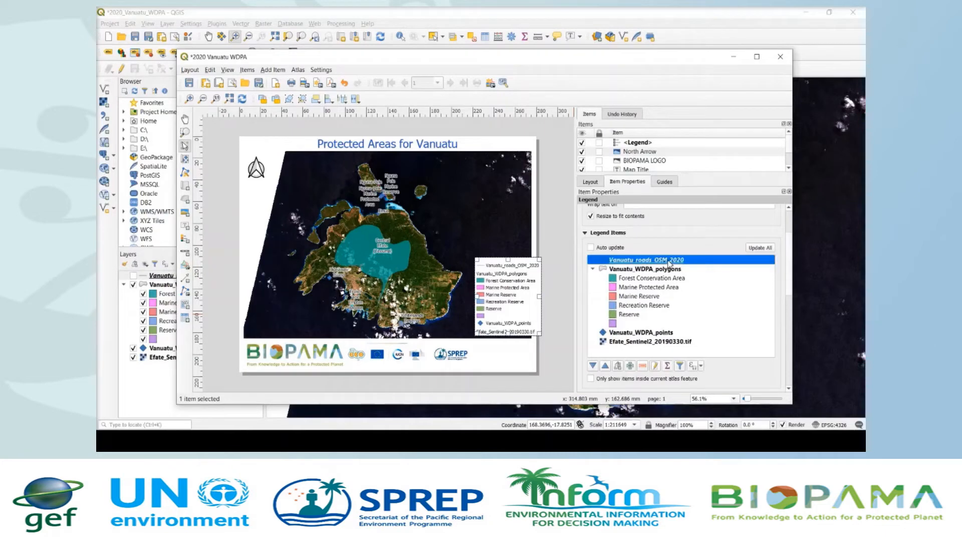
left_click(643, 367)
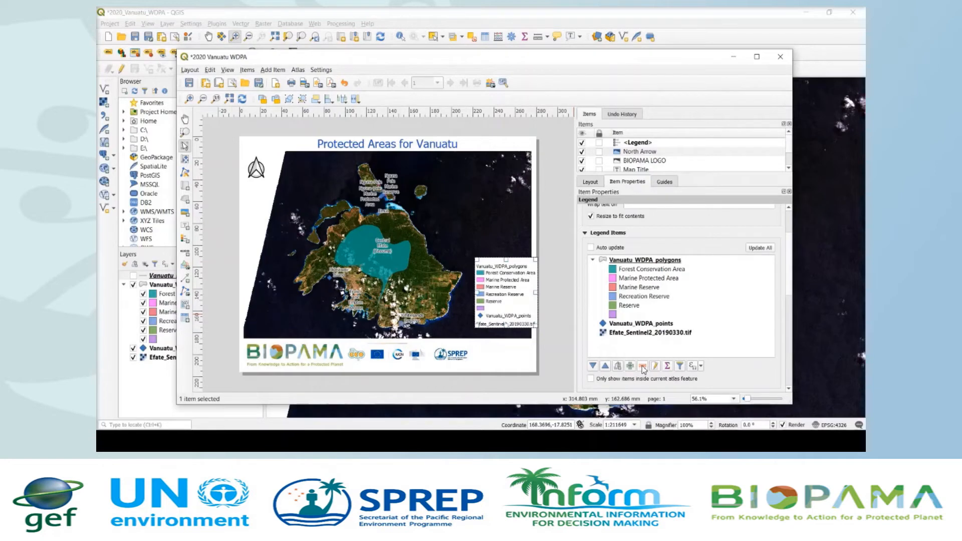
left_click(672, 334)
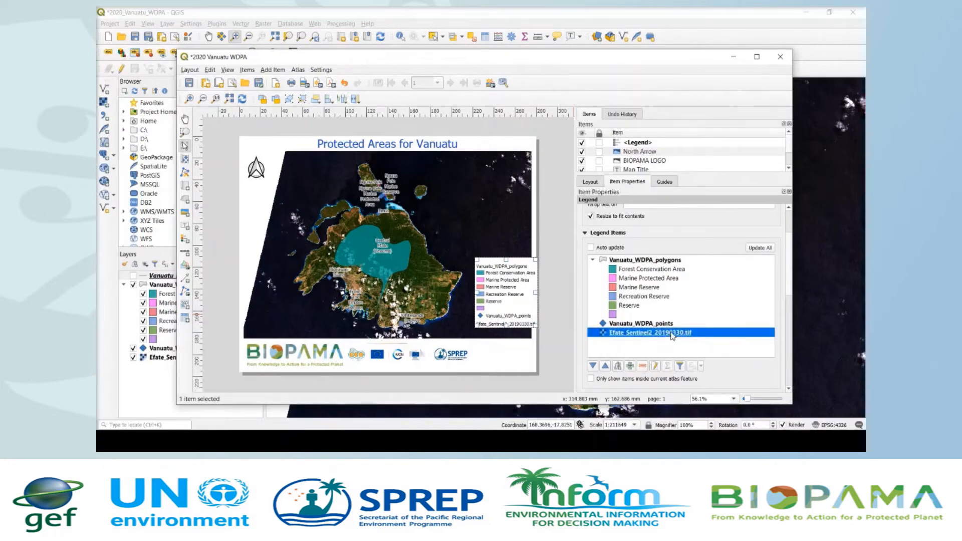
left_click(643, 366)
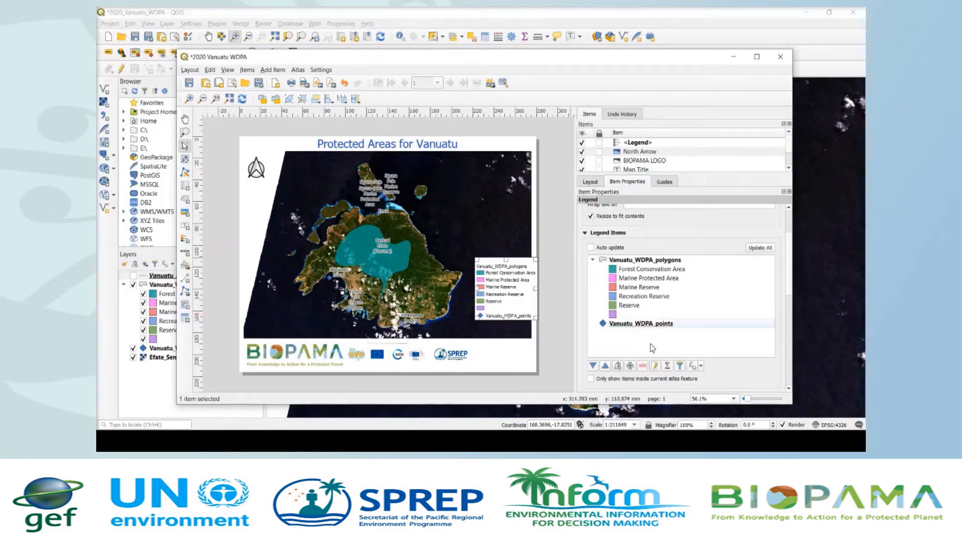
Rename the Vanuatu_WDPA_points legend item as "Protected Area Points"
double_click(630, 326)
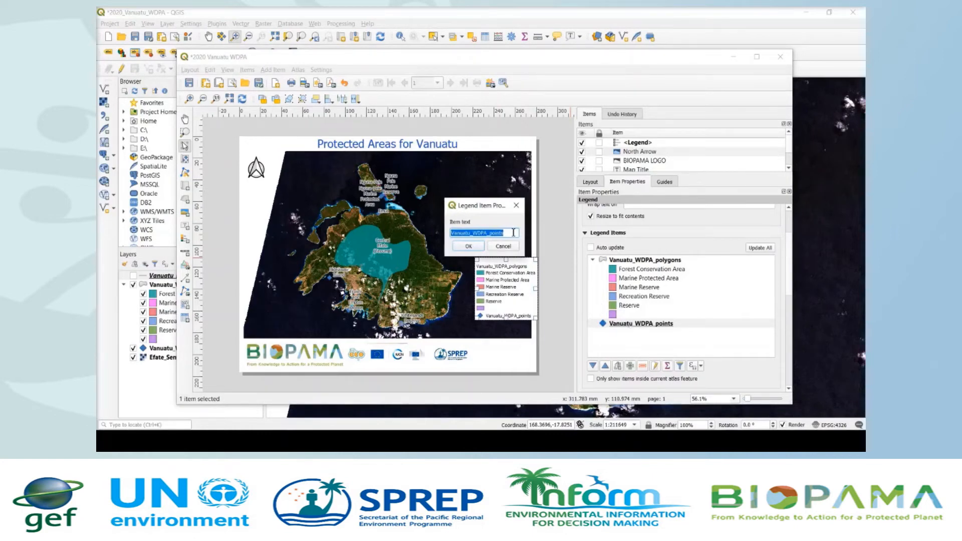
type("P")
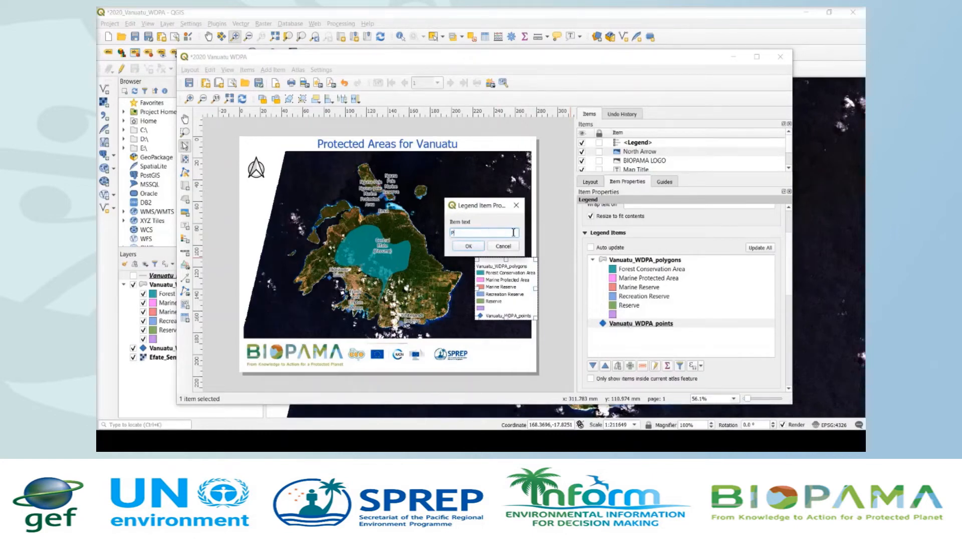
type("rotected Area Points")
left_click(468, 247)
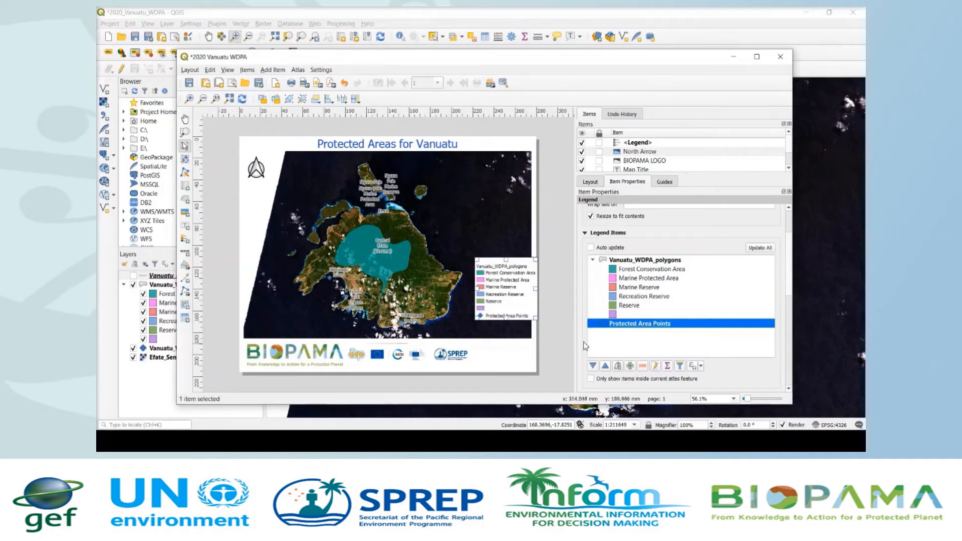
Remove the unnamed purple class from the legend and set the Vanuatu_WDPA_polygons heading to Hidden
left_click(641, 314)
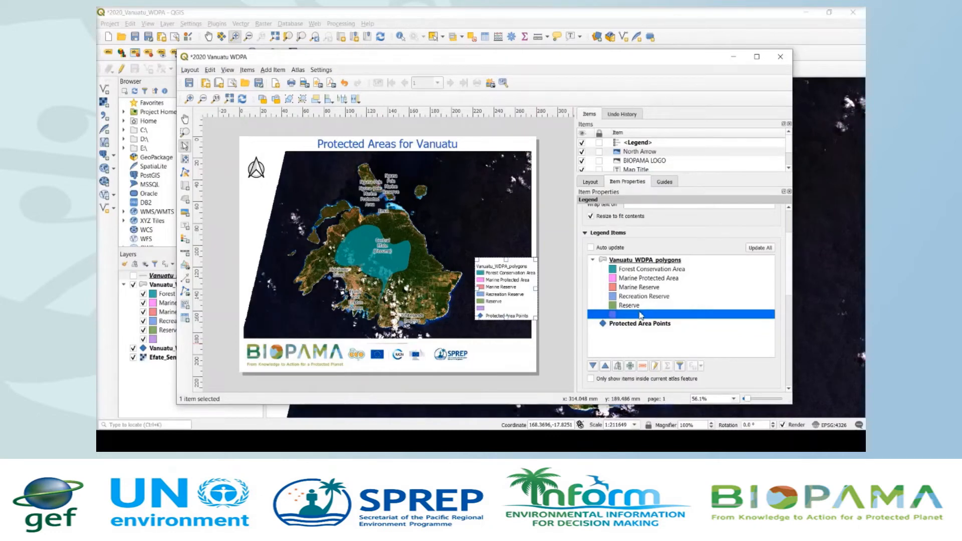
left_click(644, 367)
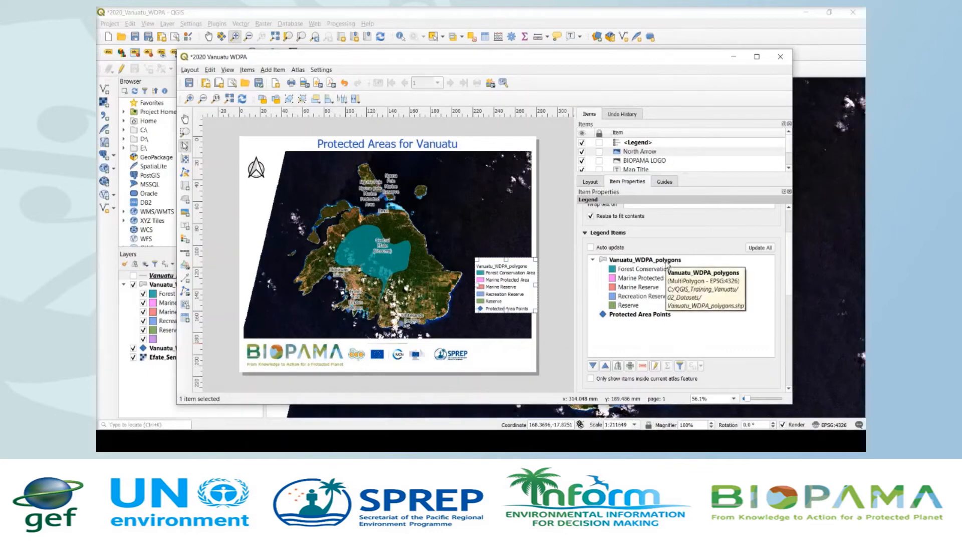
right_click(666, 262)
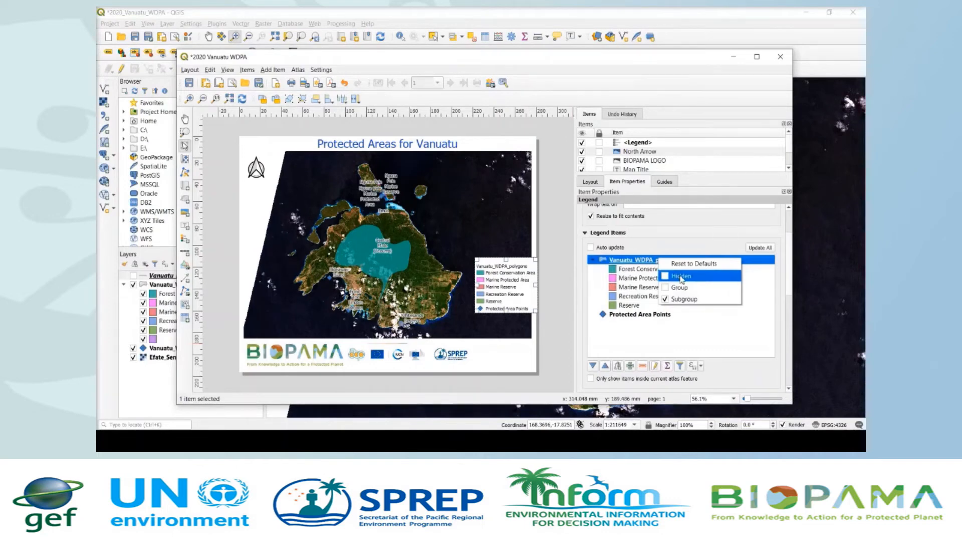
left_click(681, 276)
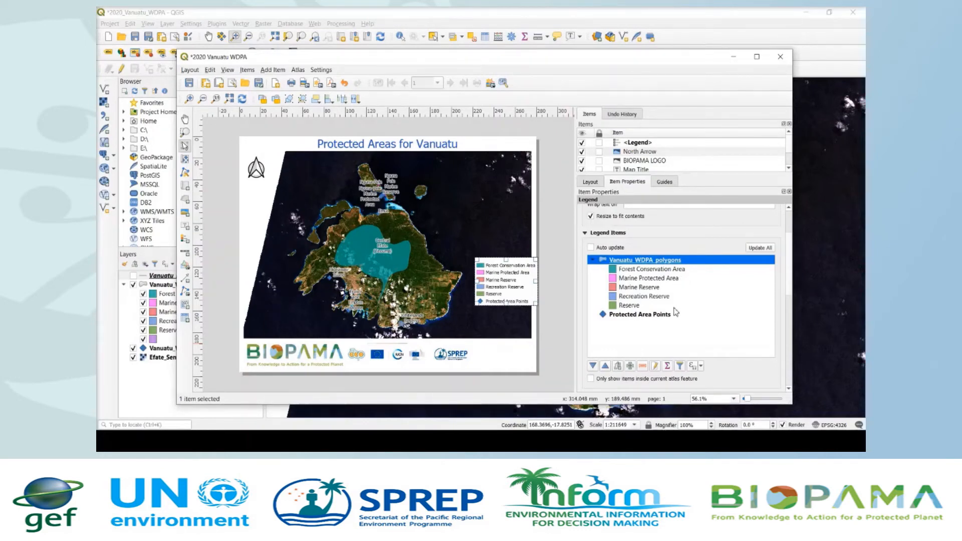
Put Protected Area Points first in the legend and move the legend fully inside the map's lower-right corner
left_click(661, 316)
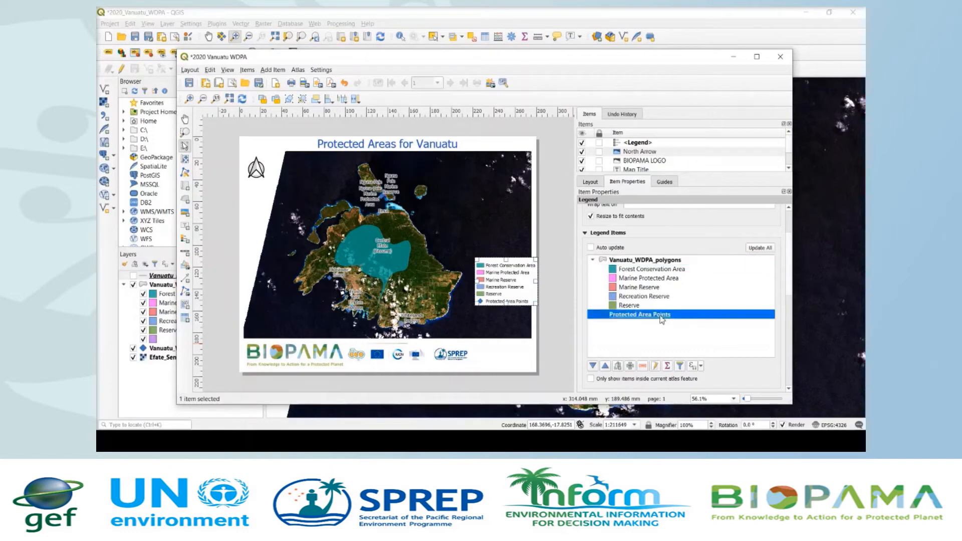
left_click(605, 367)
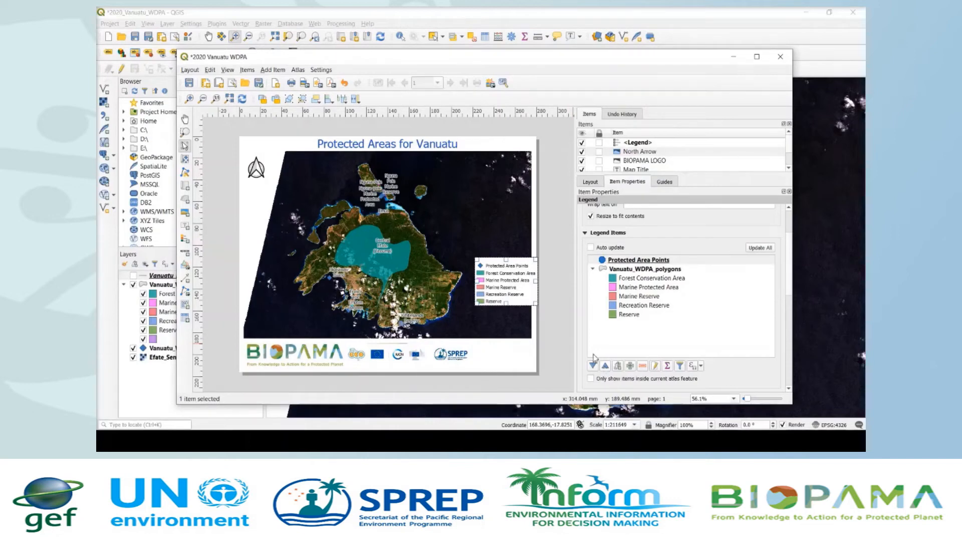
left_click_drag(498, 264, 486, 287)
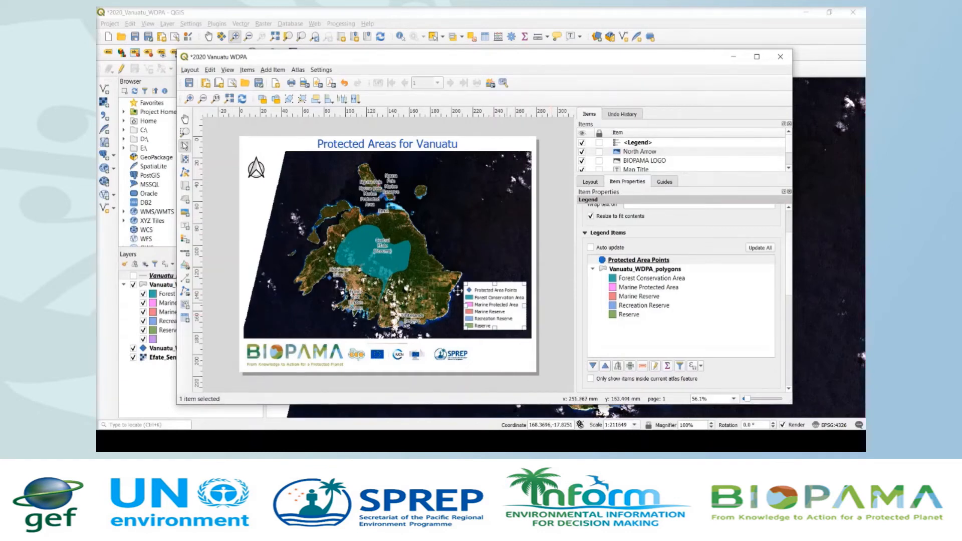
Add a scale bar in the lower-left corner of the map frame
left_click(183, 254)
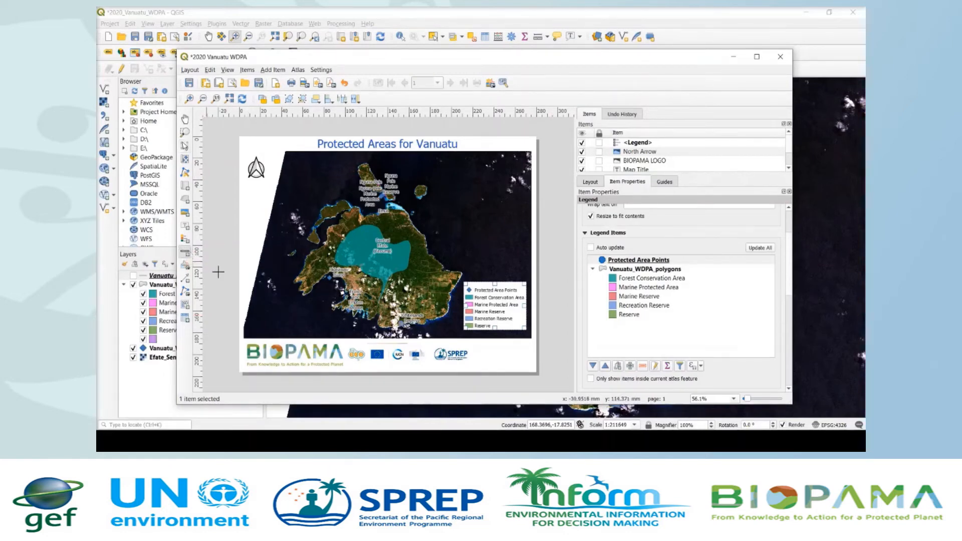
left_click(252, 326)
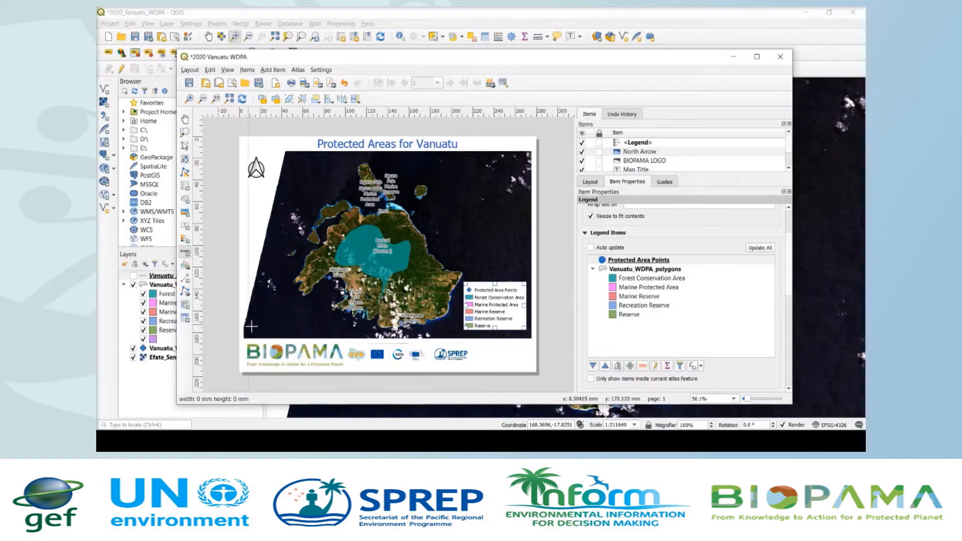
left_click_drag(251, 327, 333, 337)
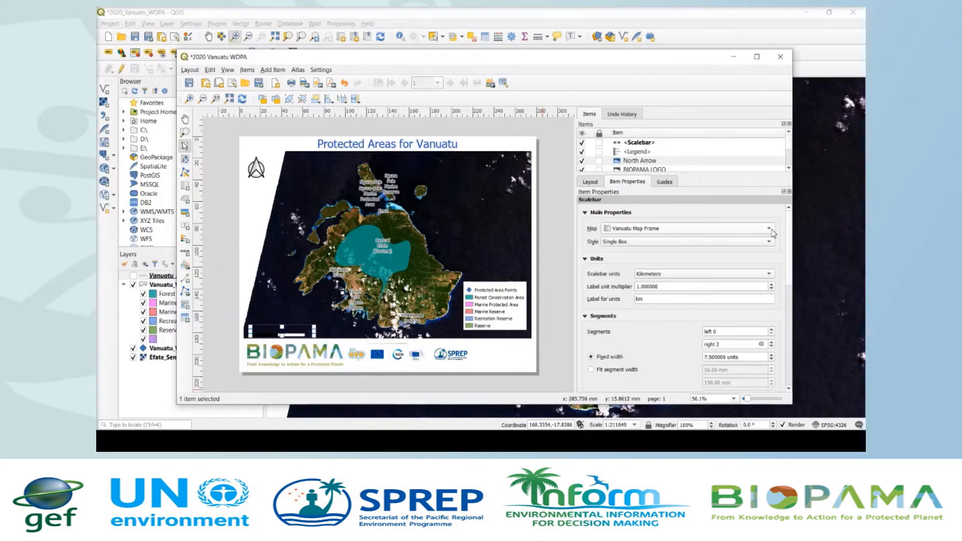
Set the scale bar's font colour to white and its fill colour to golden yellow
left_click_drag(790, 253, 793, 291)
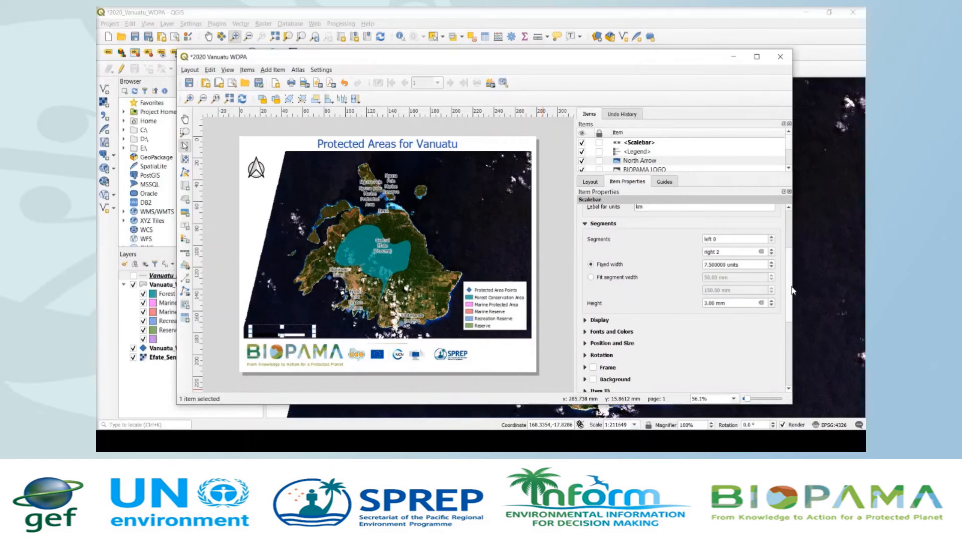
left_click(612, 333)
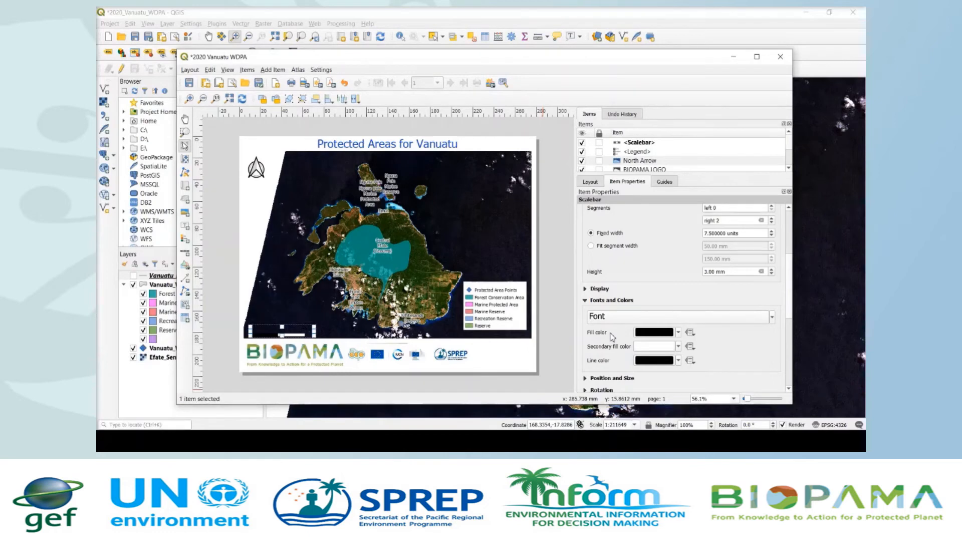
left_click(773, 318)
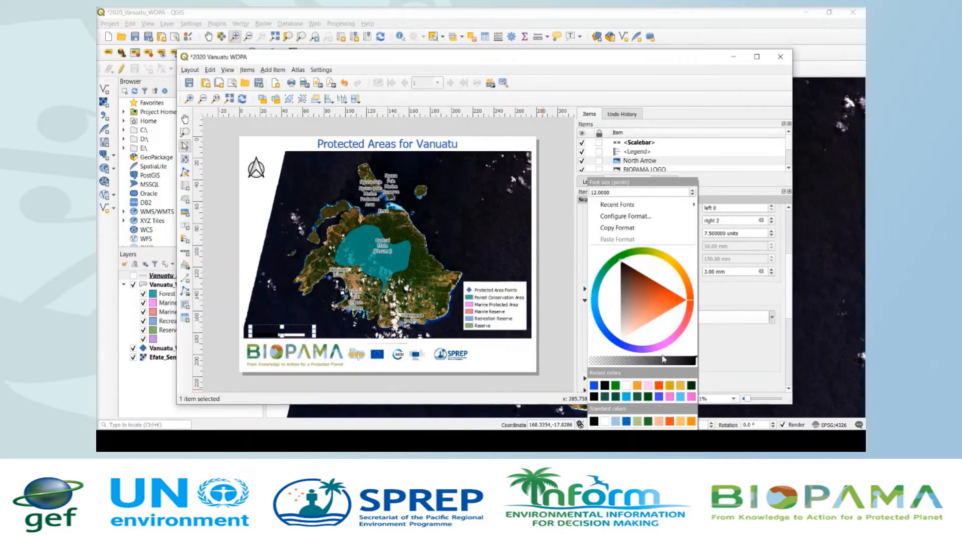
left_click(629, 385)
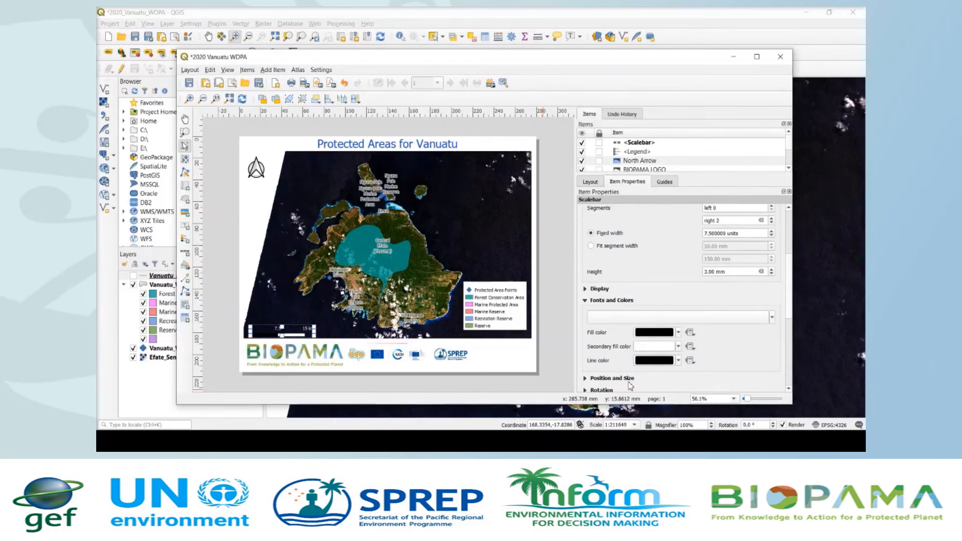
left_click(678, 333)
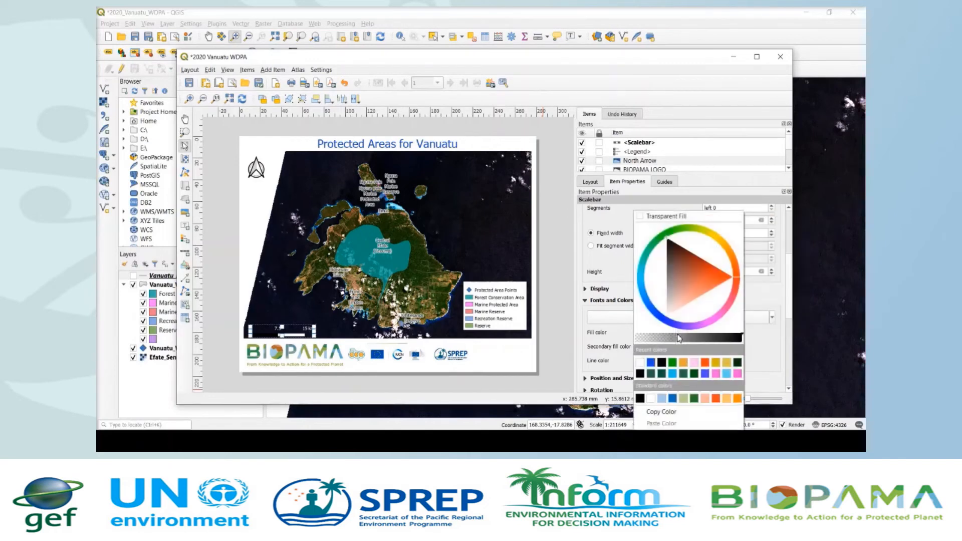
left_click(726, 362)
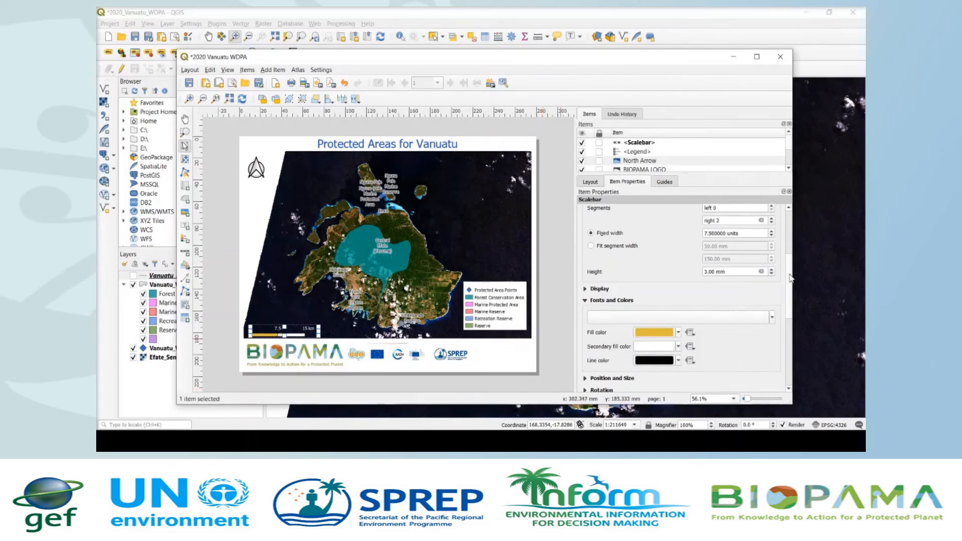
Set the fixed width of the scale bar's segments to 10 units
left_click_drag(790, 273, 788, 266)
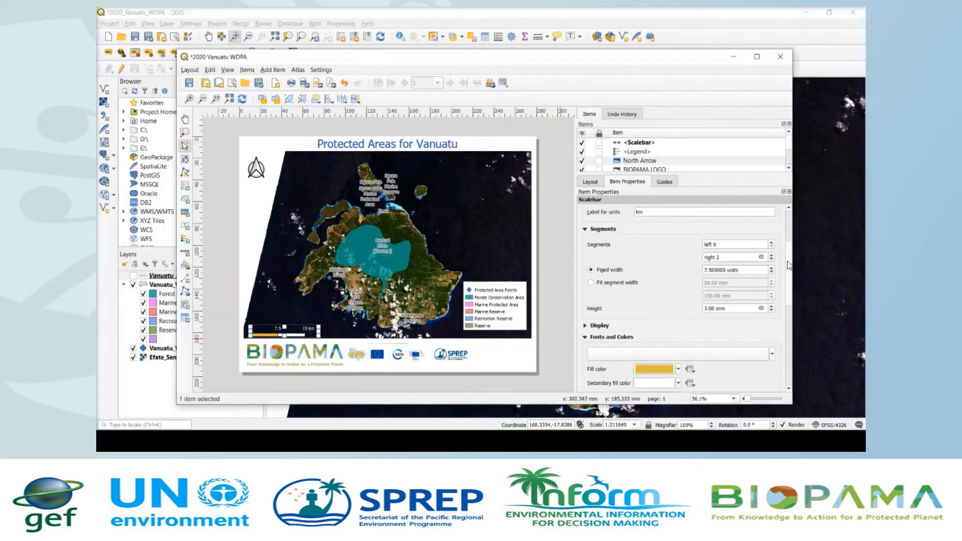
double_click(724, 270)
left_click_drag(723, 272, 697, 266)
type("10")
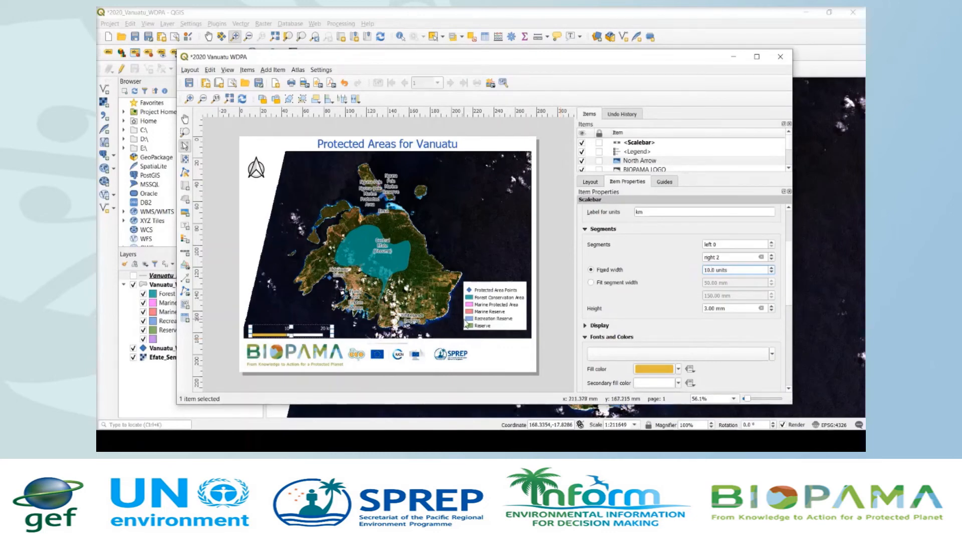
Shift the scale bar about 2 mm left and 1 mm up in the map's lower-left corner, and deselect it
left_click(300, 332)
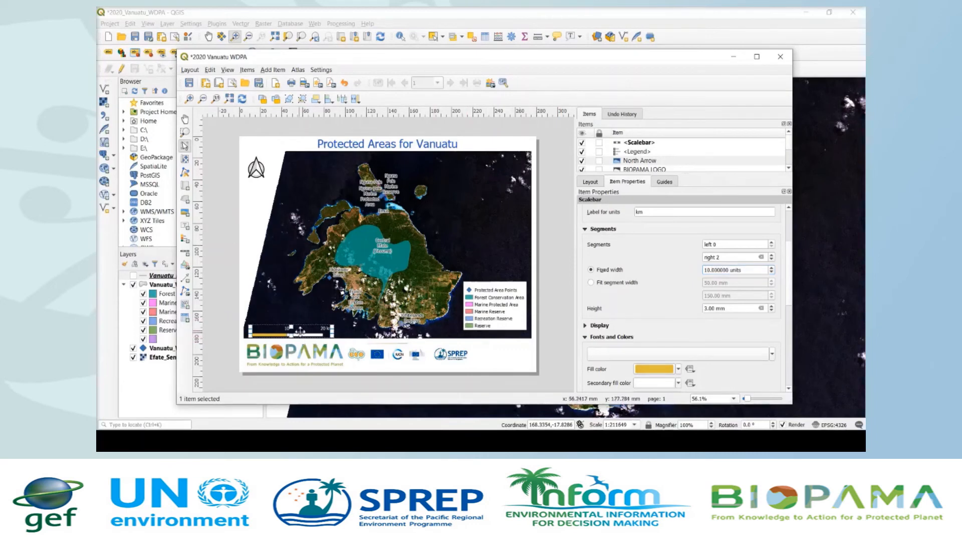
left_click_drag(299, 332, 297, 330)
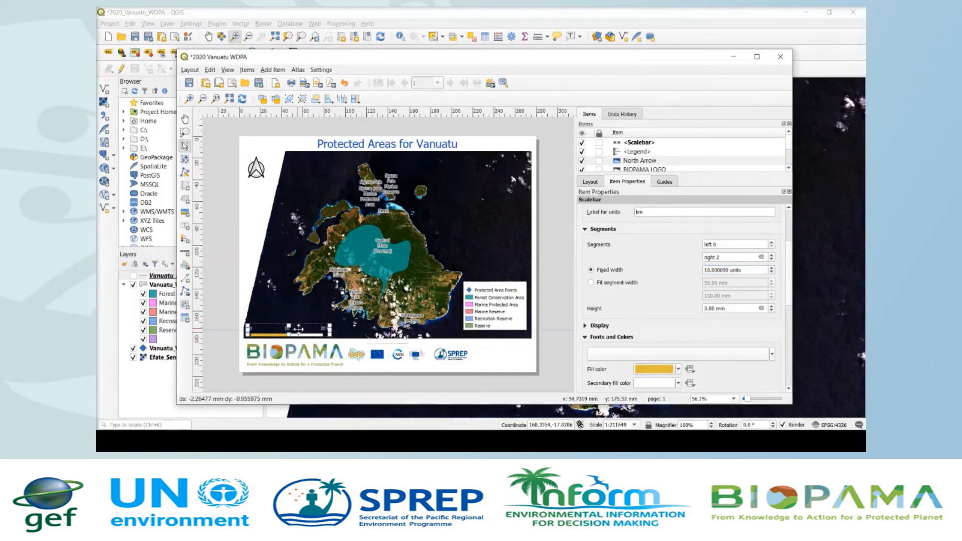
left_click_drag(299, 329, 298, 328)
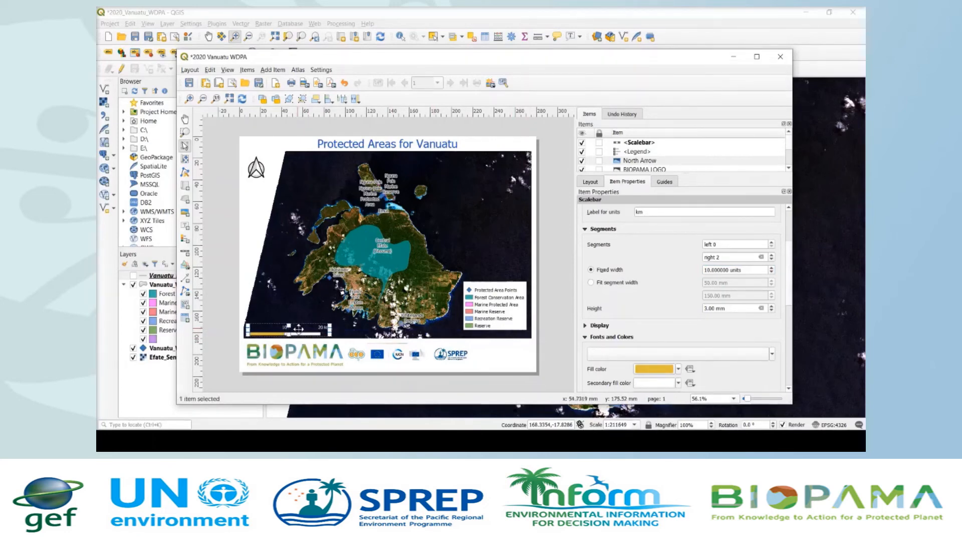
left_click(225, 318)
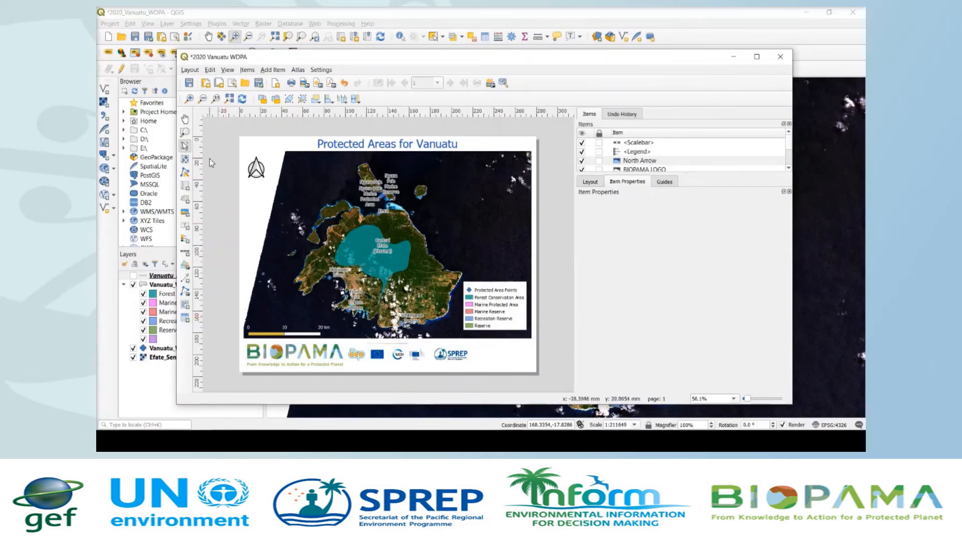
Save the project, then export the layout as the JPEG image "2020 Vanuatu WDPA" in the 03_Workspace folder at 300 dpi
left_click(188, 84)
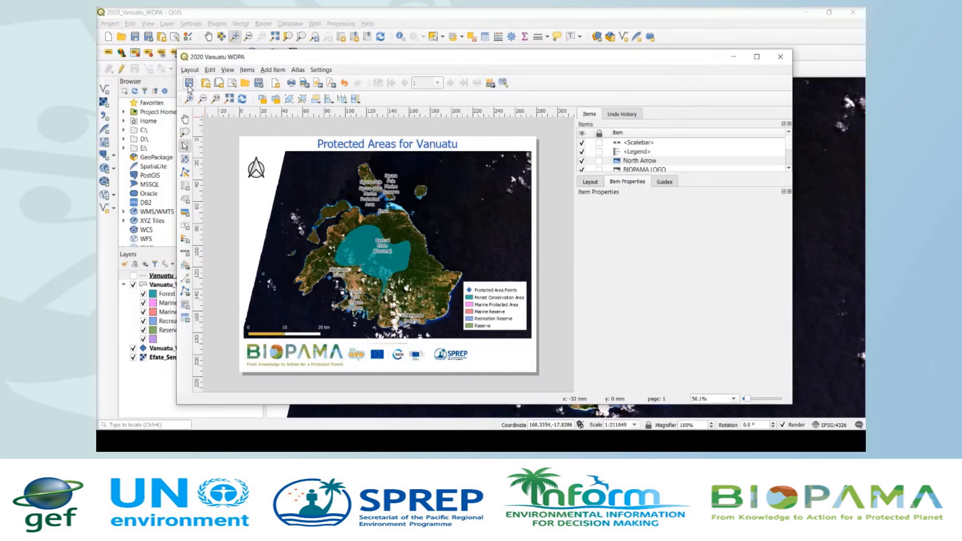
left_click(306, 84)
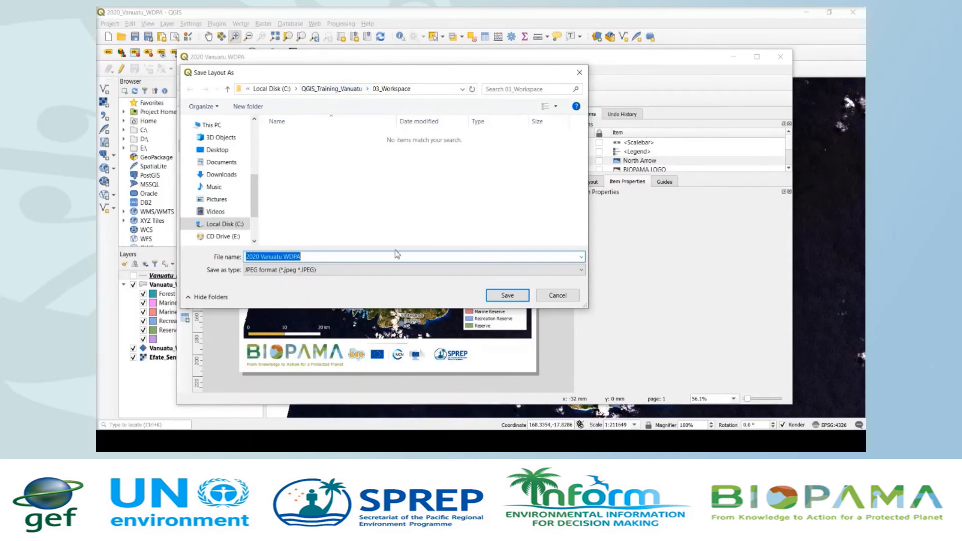
left_click(431, 270)
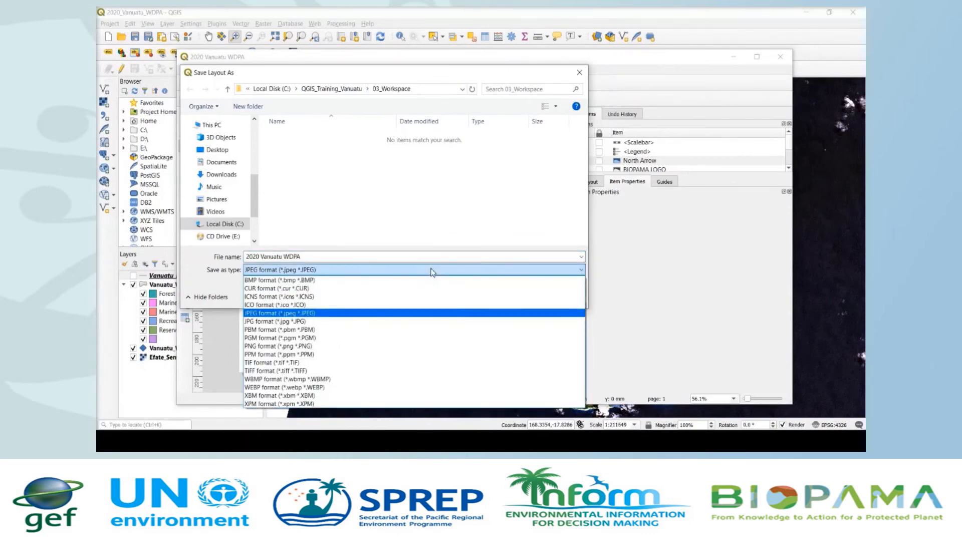
left_click(281, 347)
left_click(505, 296)
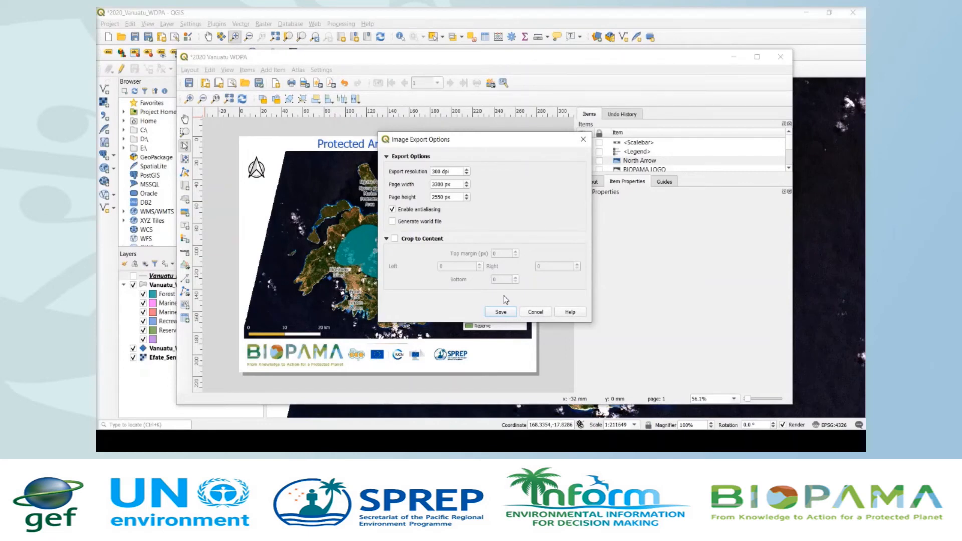
left_click(505, 312)
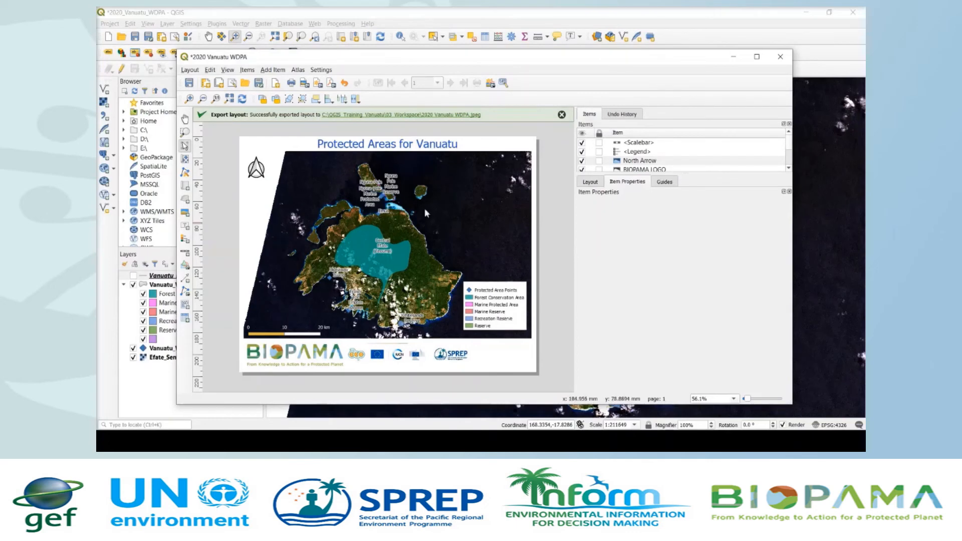
Export the layout as the PDF "2020 Vanuatu WDPA" in the 03_Workspace folder, keeping the default PDF export options
left_click(330, 87)
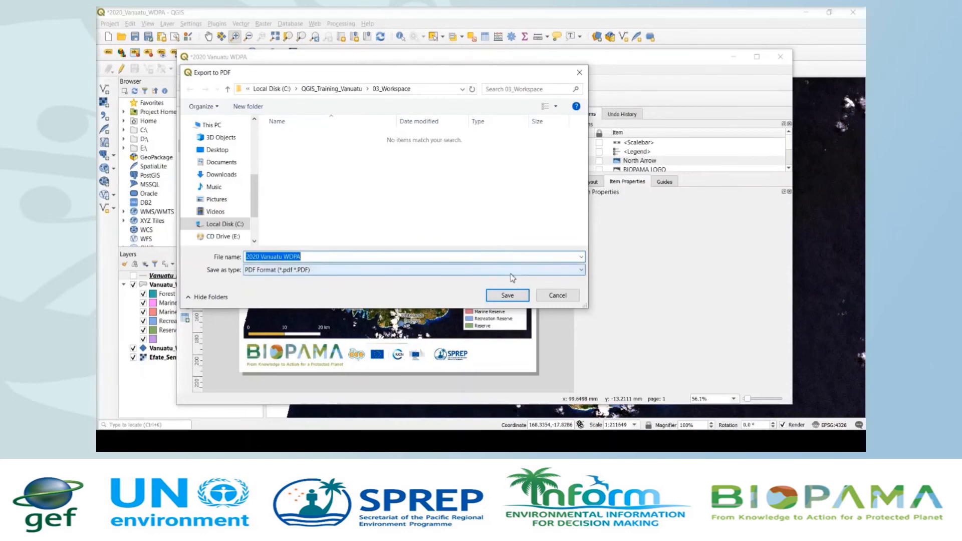
left_click(508, 295)
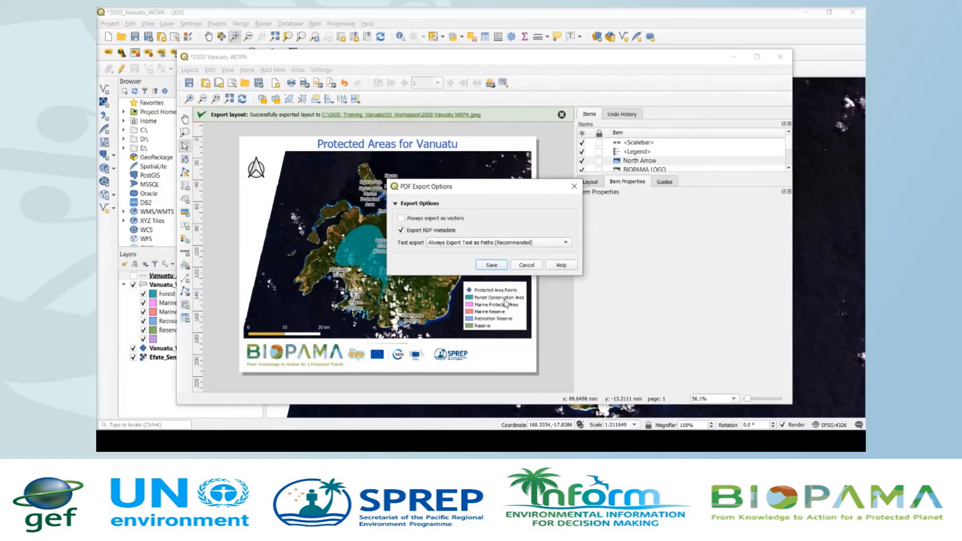
left_click(491, 265)
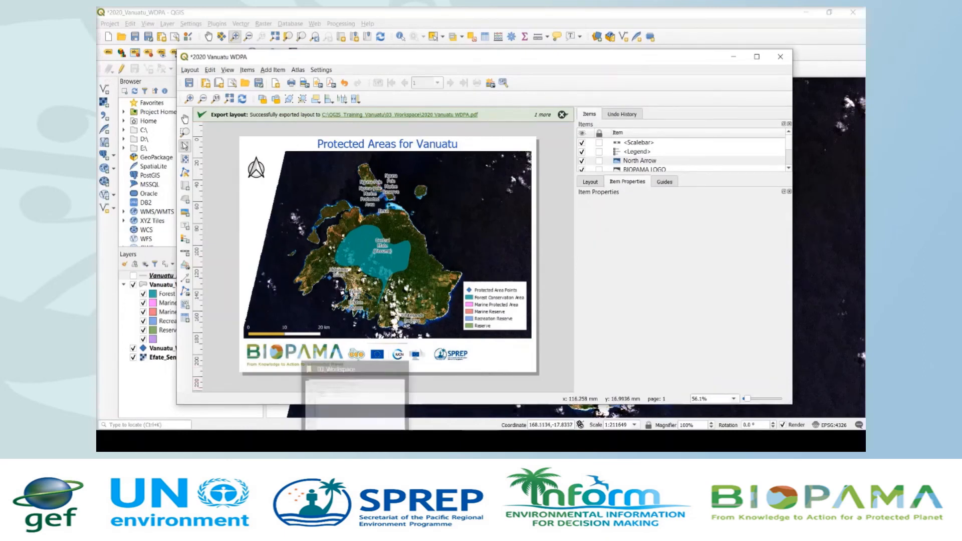
Switch to the 03_Workspace folder in File Explorer and open the exported "2020 Vanuatu WDPA" PDF
left_click(354, 428)
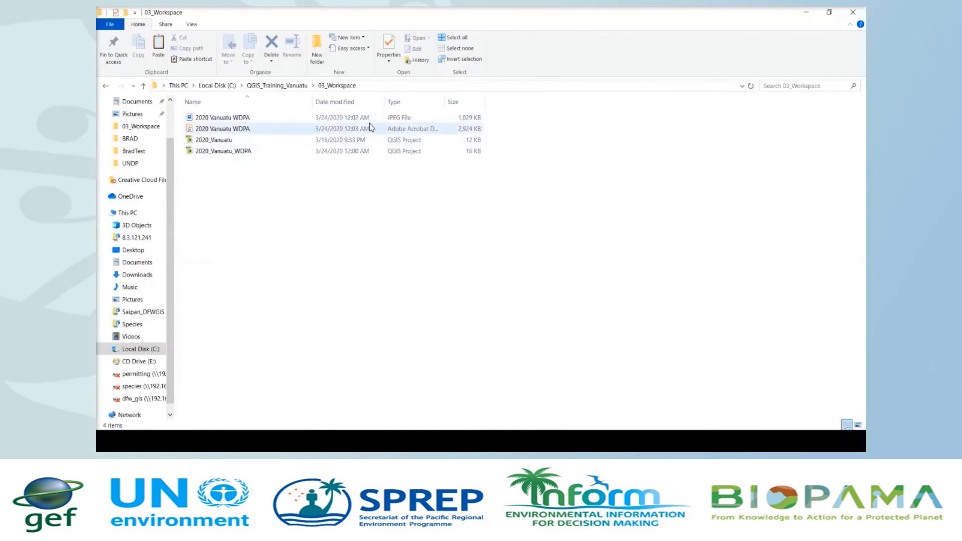
left_click(230, 130)
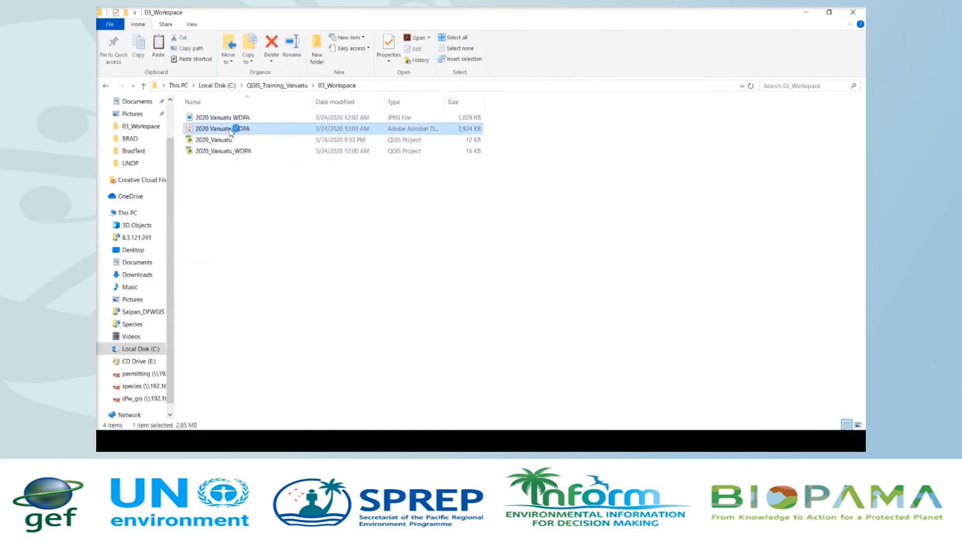